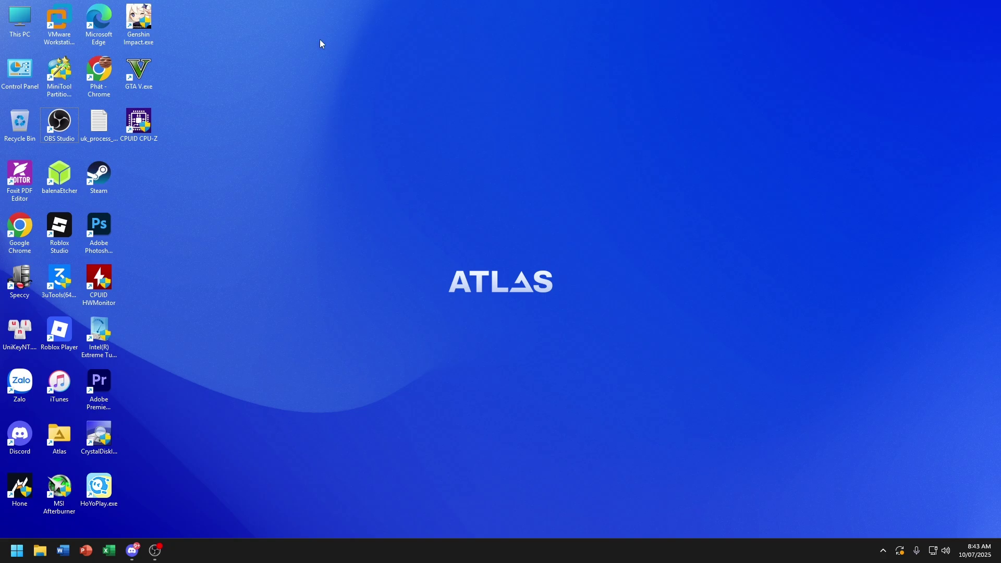
# Step: Open Chrome and search for 'opencore simplify'
pyautogui.doubleClick(104, 82)
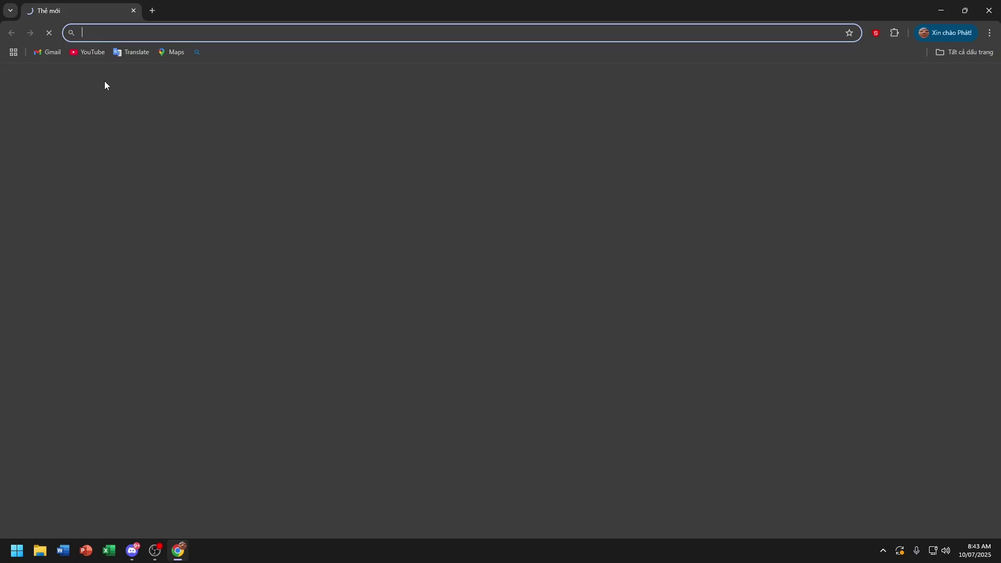
pyautogui.write('Open ')
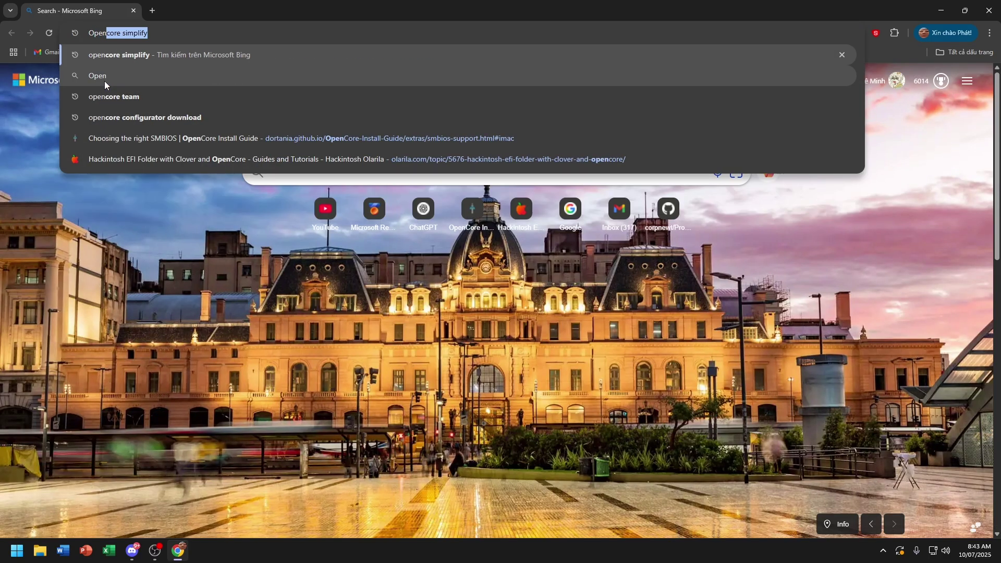
pyautogui.write('core si')
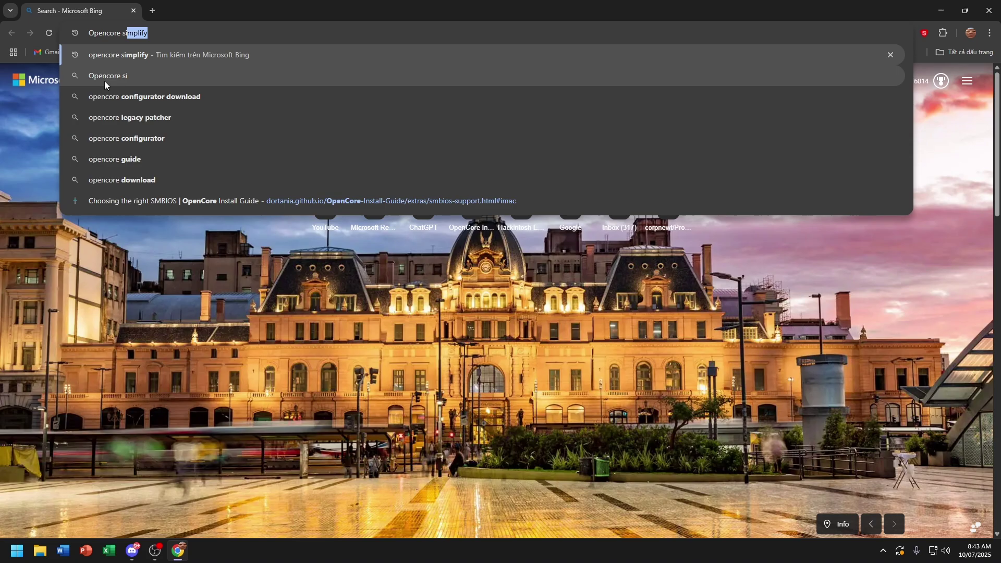
pyautogui.write('mpi')
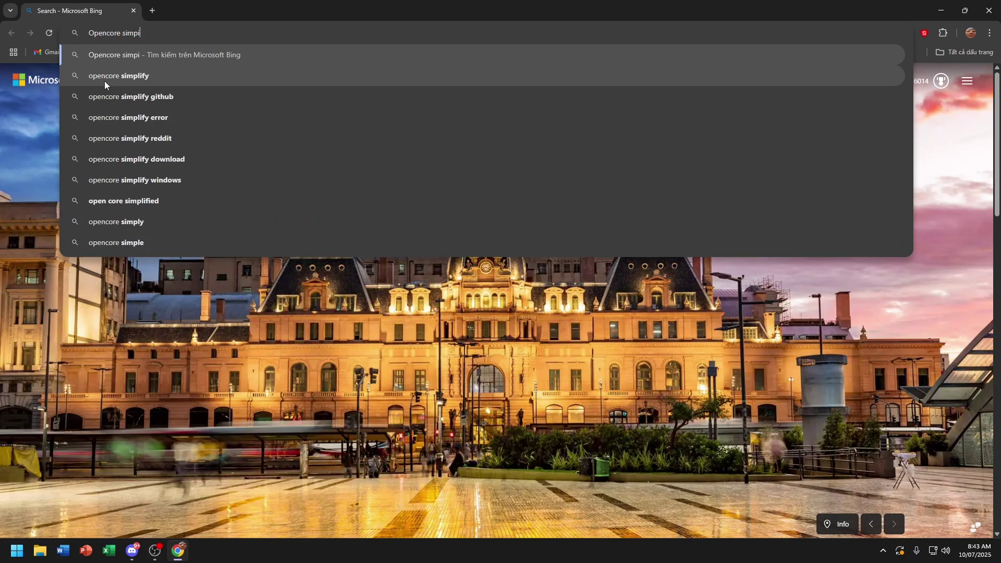
pyautogui.press('BackSpace')
pyautogui.write('lif')
pyautogui.press('Return')
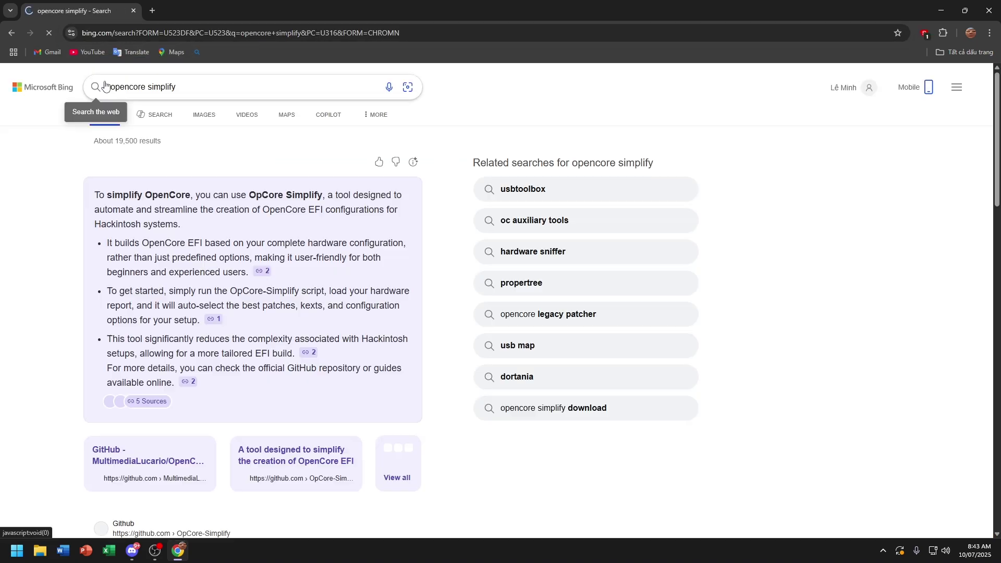
pyautogui.scroll(-4, 104, 107)
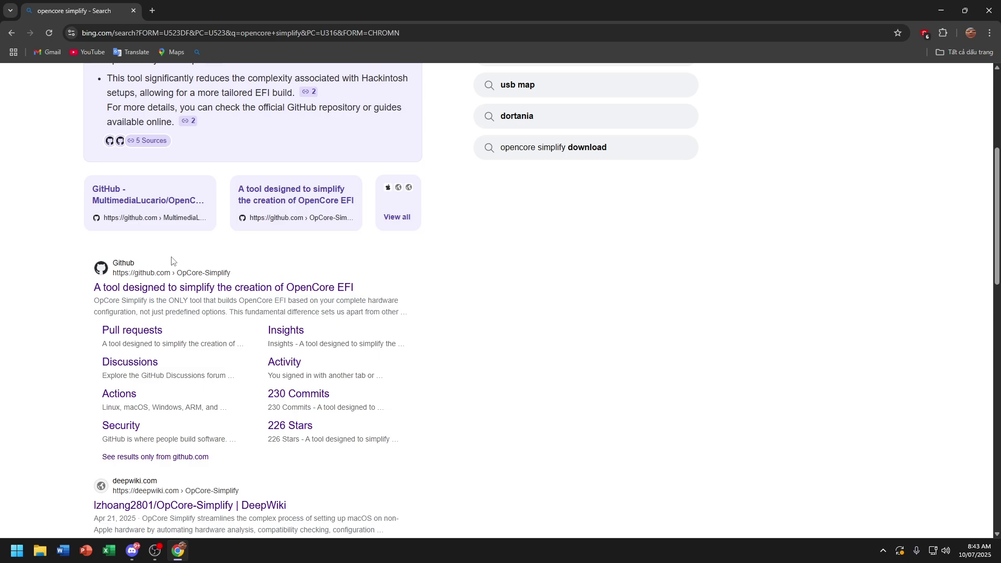
# Step: Download the OpCore-Simplify GitHub repository as a ZIP
pyautogui.click(215, 290)
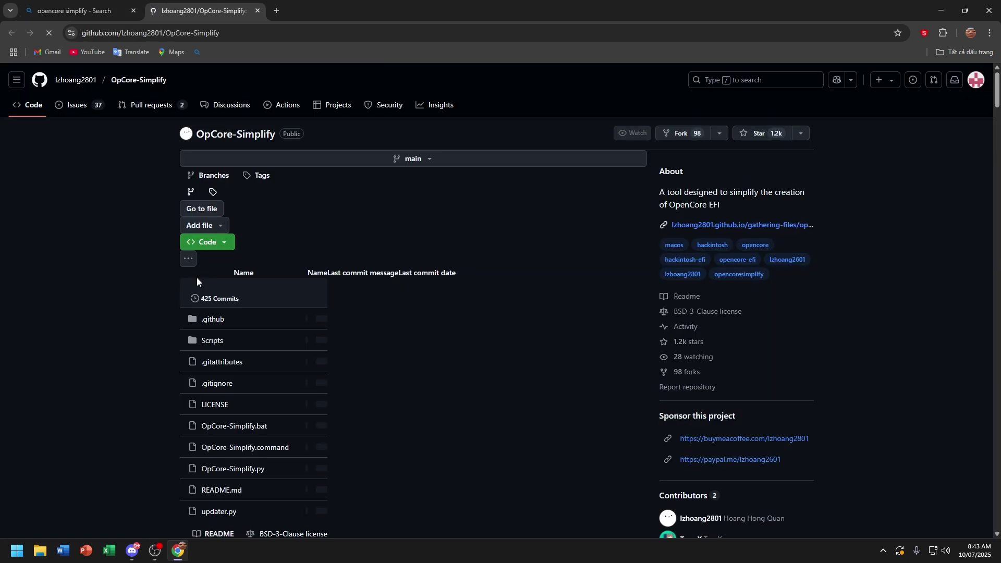
pyautogui.click(618, 171)
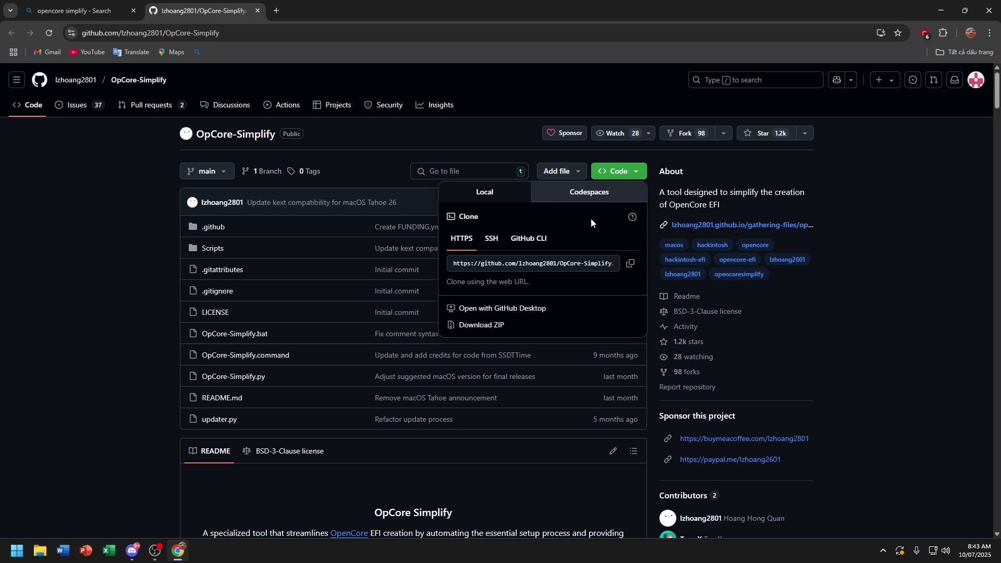
pyautogui.click(522, 333)
pyautogui.scroll(-2, 373, 326)
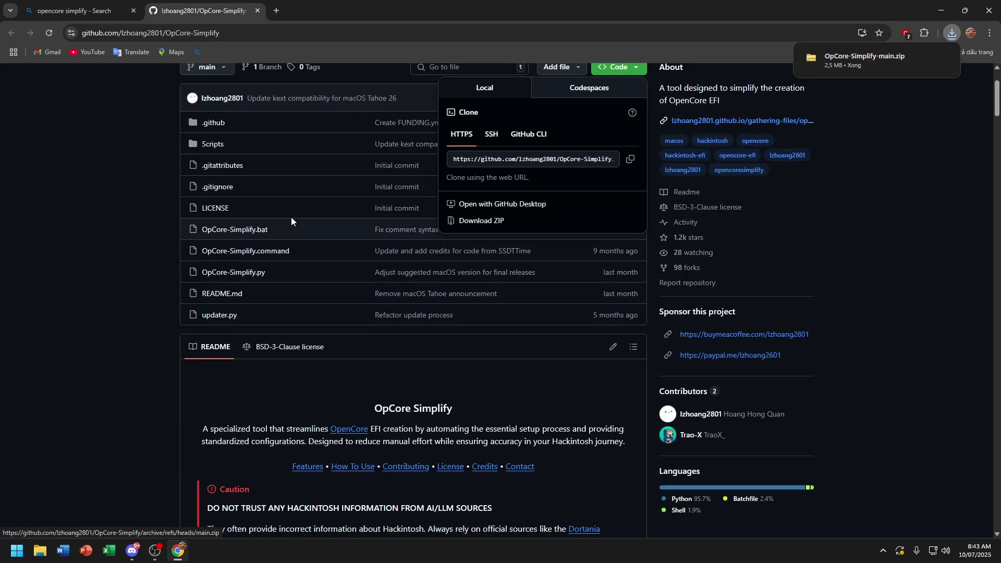
# Step: Close the GitHub tab and search for 'hardware sniffer' instead
pyautogui.click(258, 11)
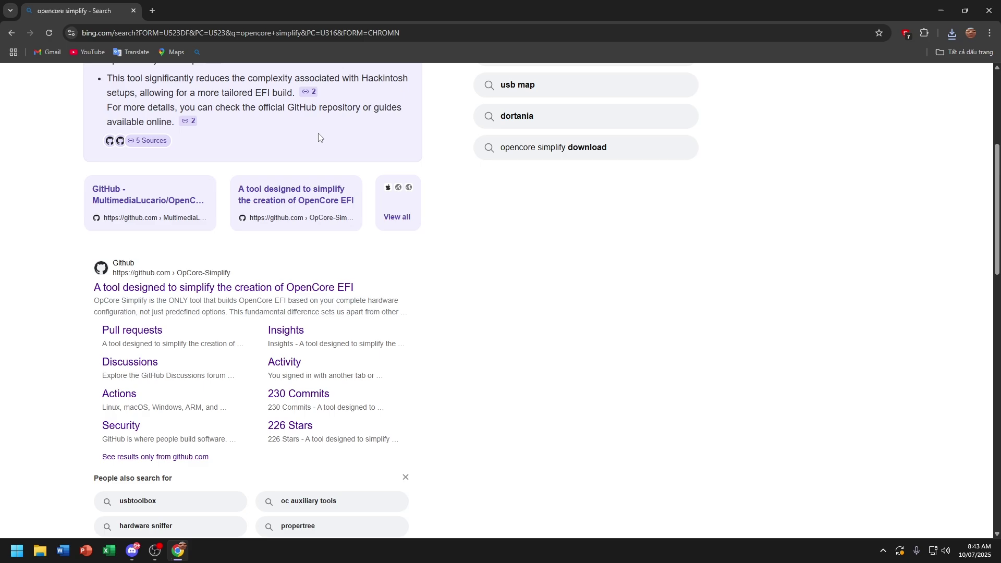
pyautogui.scroll(5, 320, 137)
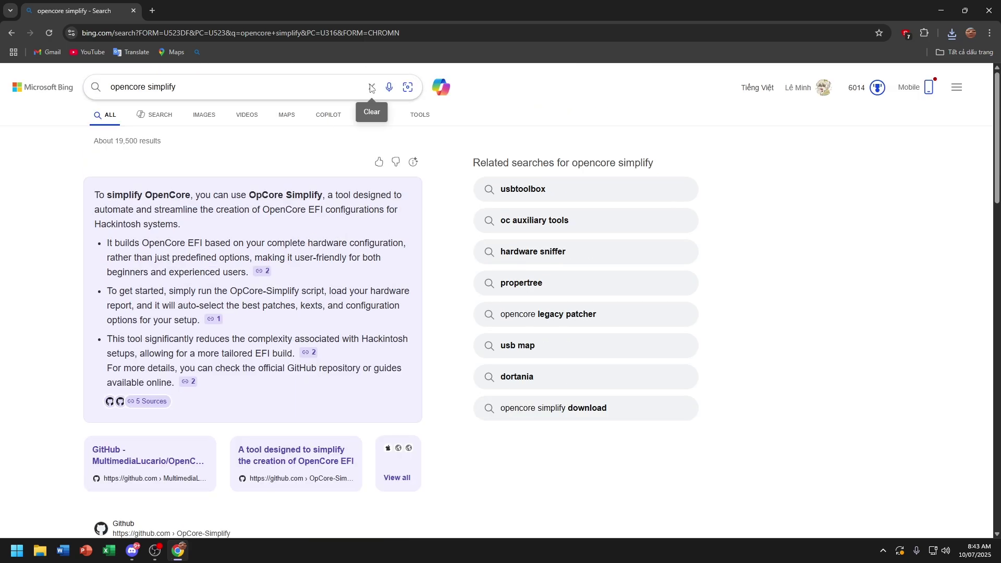
pyautogui.click(371, 88)
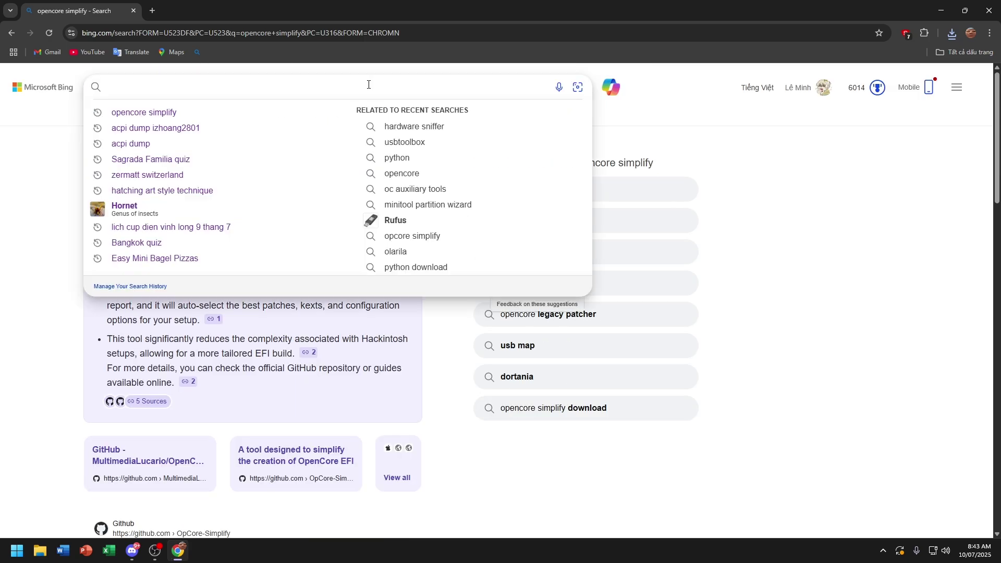
pyautogui.write('hardware')
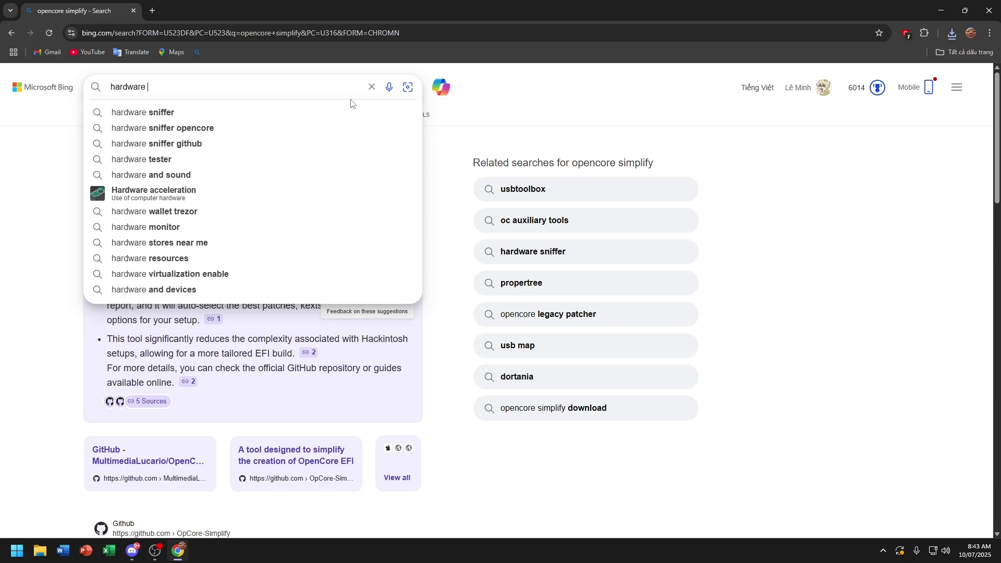
pyautogui.click(333, 119)
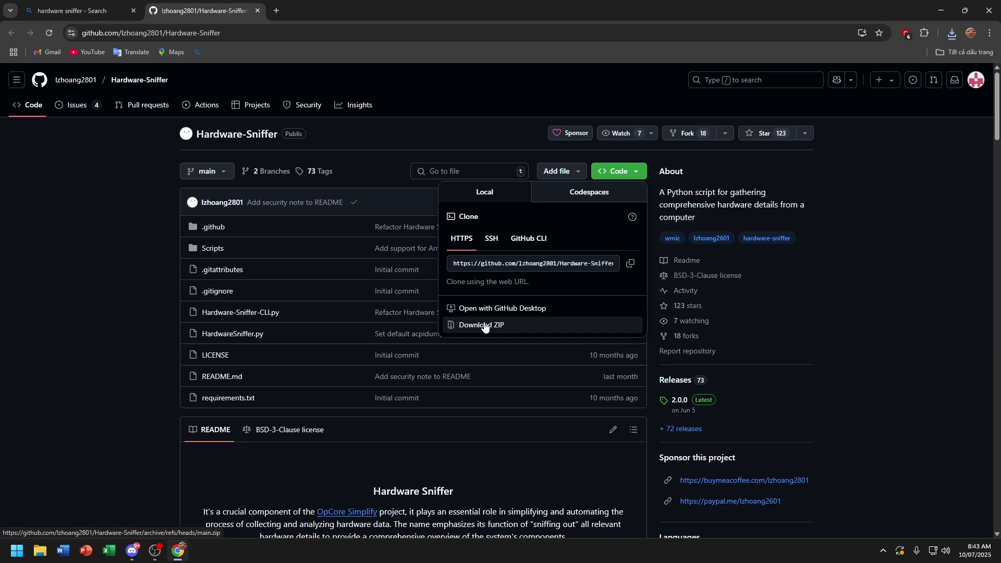
# Step: Download Hardware-Sniffer.exe from the Hardware-Sniffer 2.0.0 release page
pyautogui.click(667, 414)
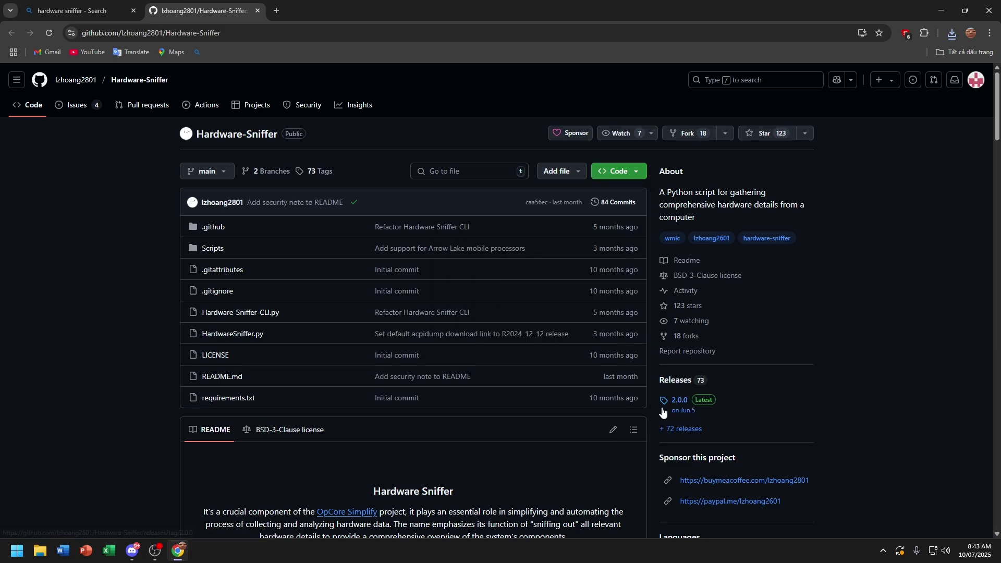
pyautogui.click(680, 399)
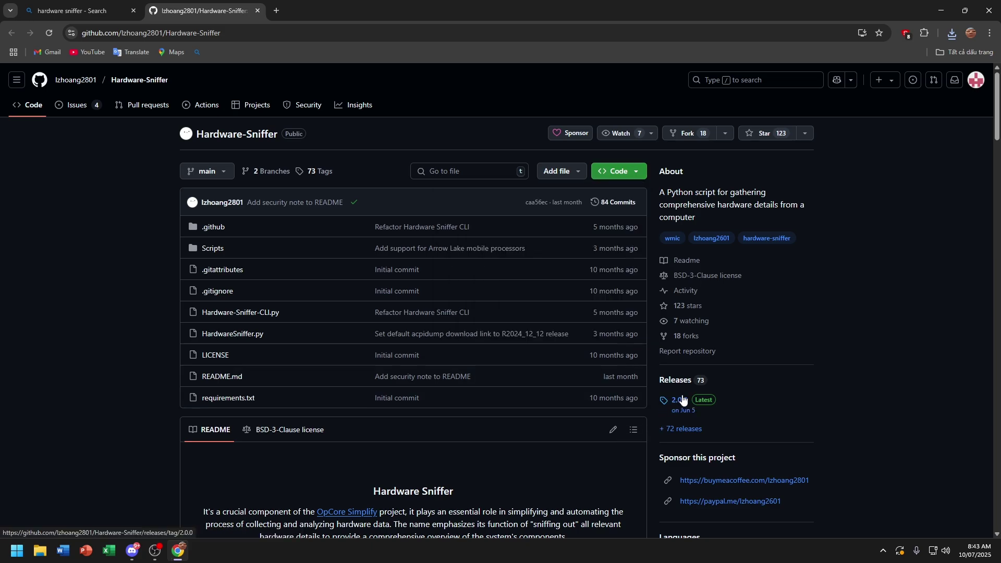
pyautogui.scroll(-1, 675, 402)
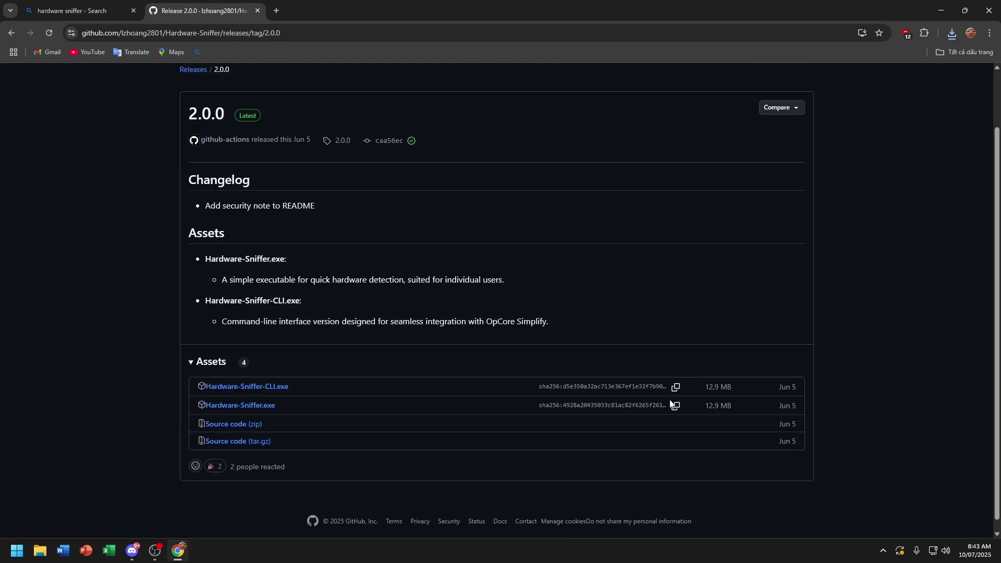
pyautogui.click(263, 412)
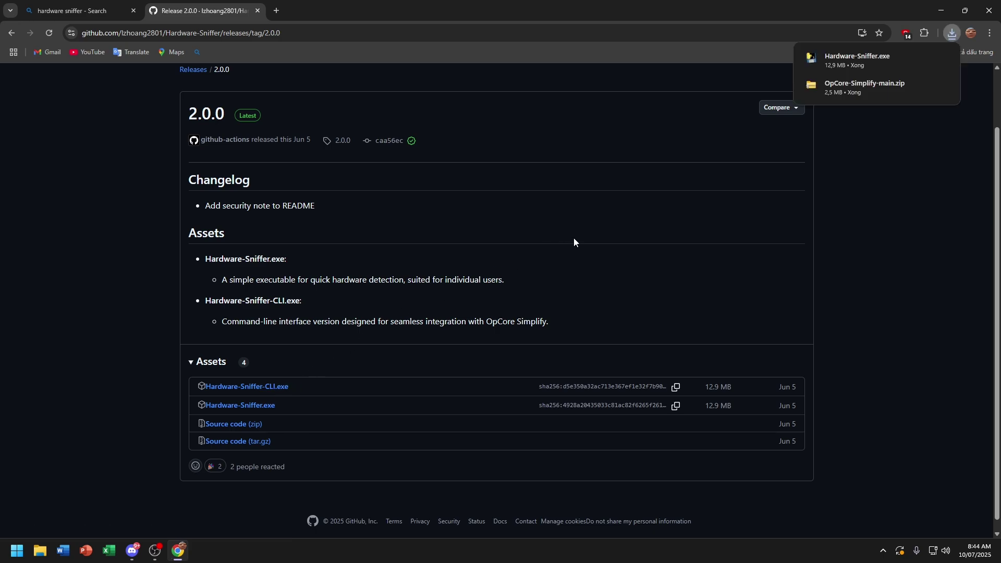
# Step: Minimize Chrome and open the Downloads folder in File Explorer through This PC
pyautogui.click(940, 11)
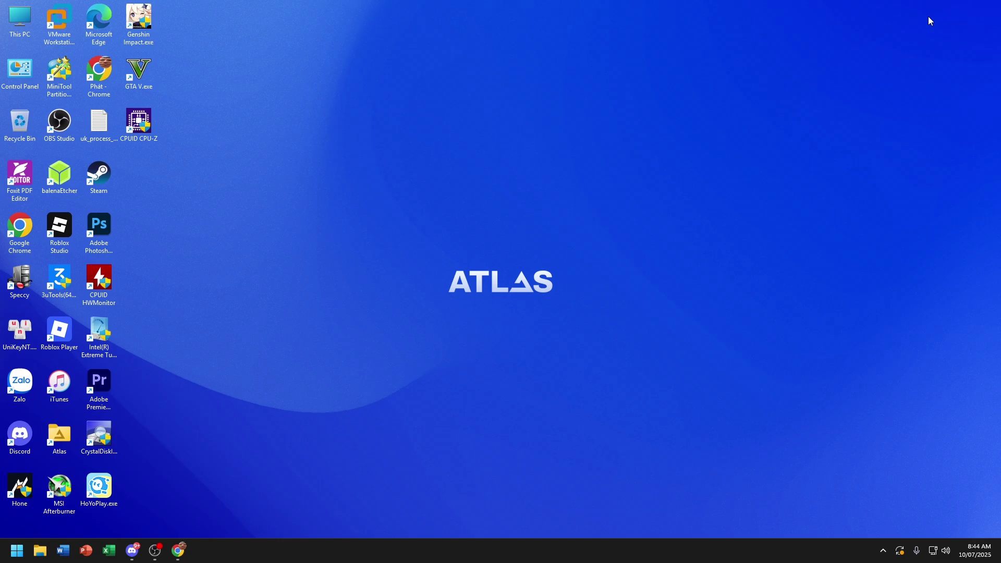
pyautogui.doubleClick(37, 25)
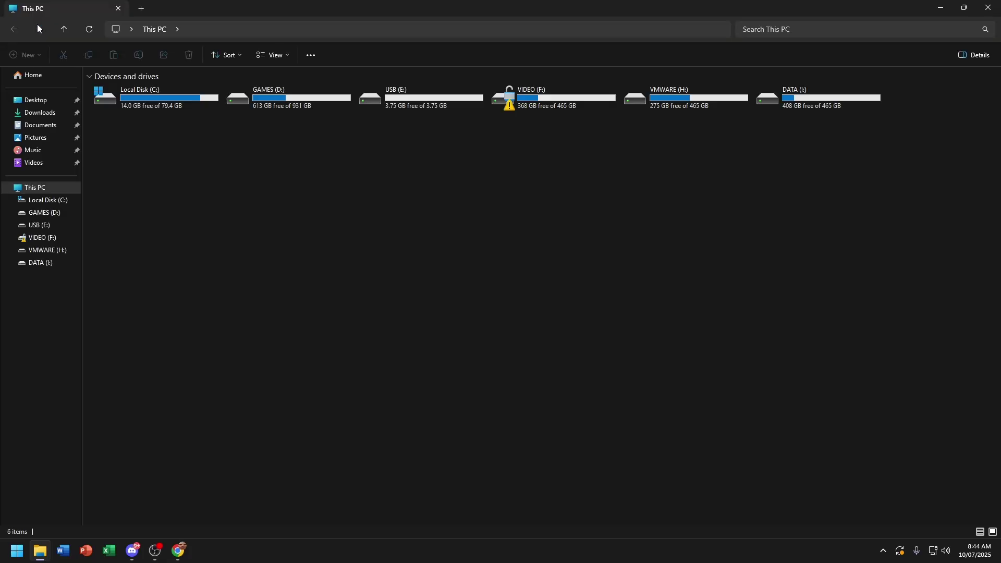
pyautogui.click(46, 121)
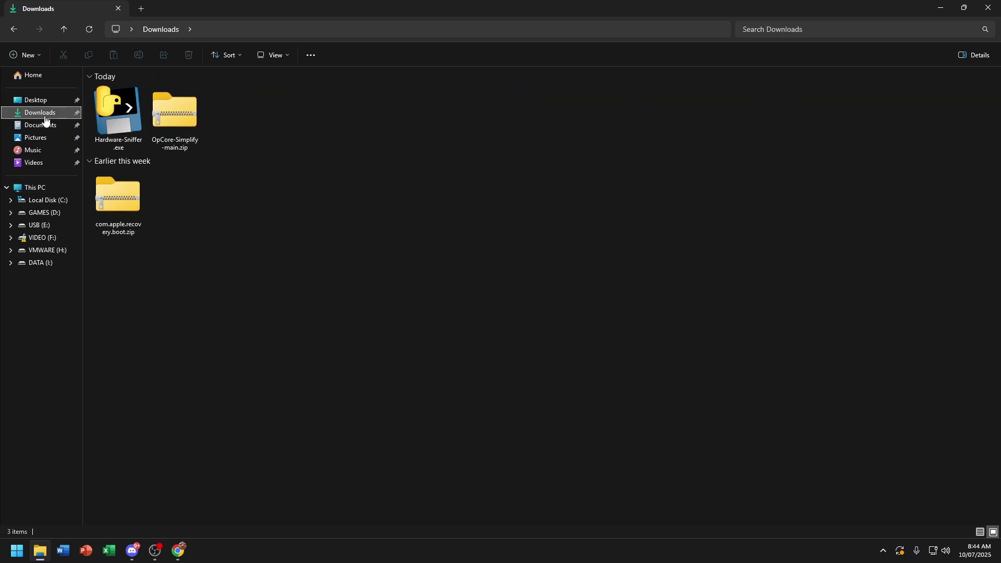
pyautogui.moveTo(254, 120)
pyautogui.mouseDown()
pyautogui.moveTo(259, 134)
pyautogui.moveTo(151, 127)
pyautogui.moveTo(257, 120)
pyautogui.mouseUp()
# Step: Check Hardware-Sniffer.exe's context menu, dismiss it, and bring up the Start menu
pyautogui.click(136, 130)
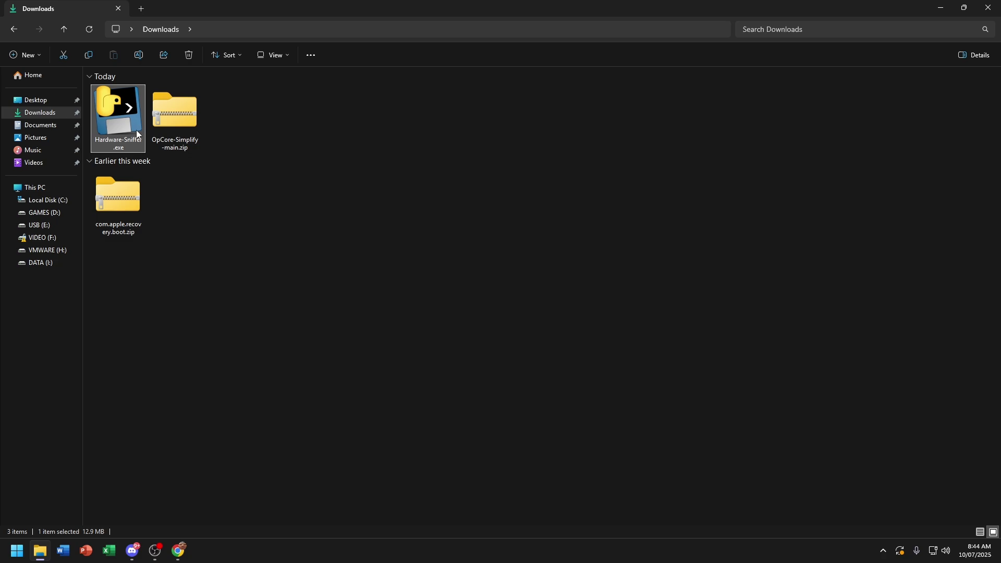
pyautogui.rightClick(136, 130)
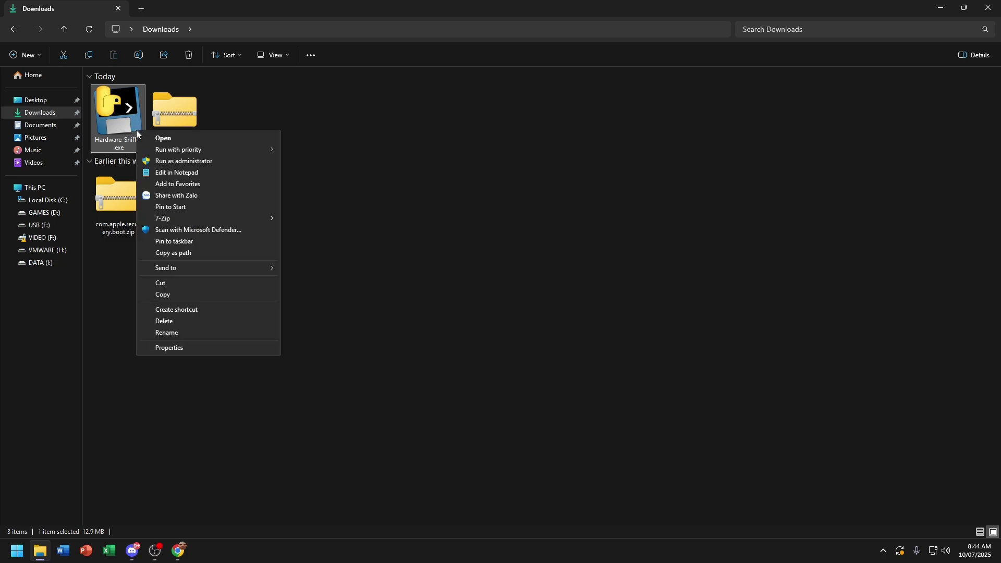
pyautogui.click(76, 342)
pyautogui.click(164, 340)
pyautogui.click(6, 548)
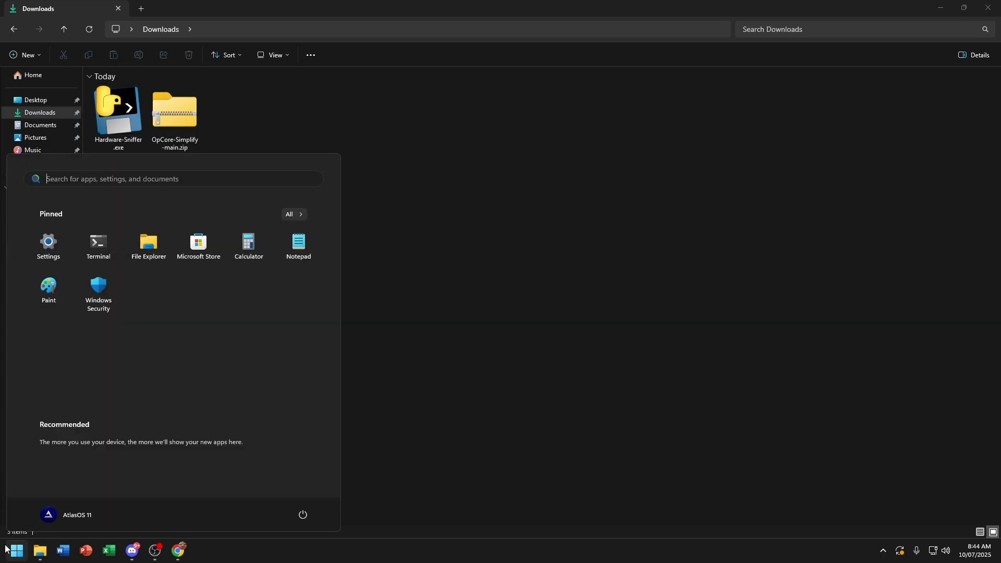
# Step: Launch Microsoft Store, search 'Python 3.11' and install the Python Software Foundation app
pyautogui.click(198, 243)
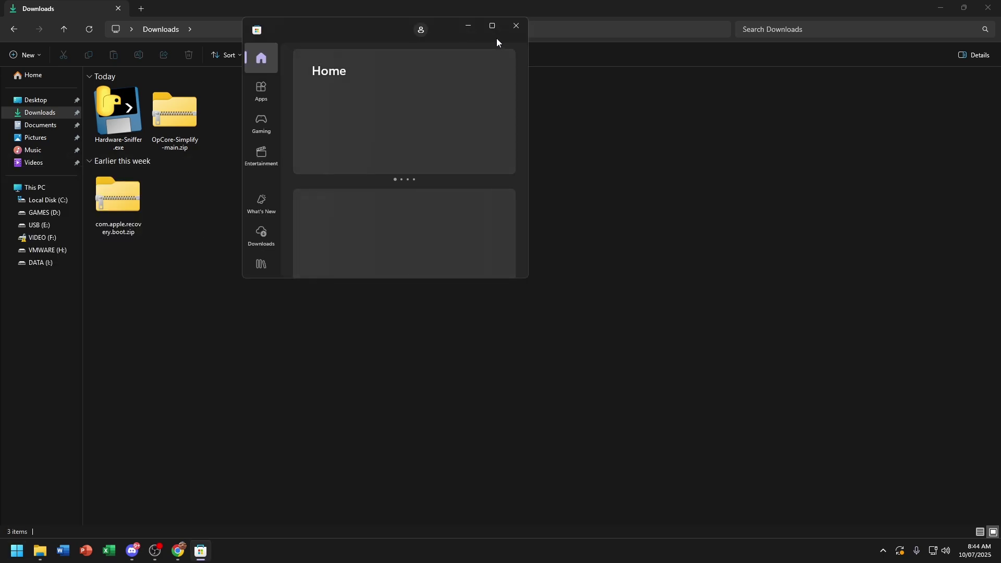
pyautogui.click(492, 29)
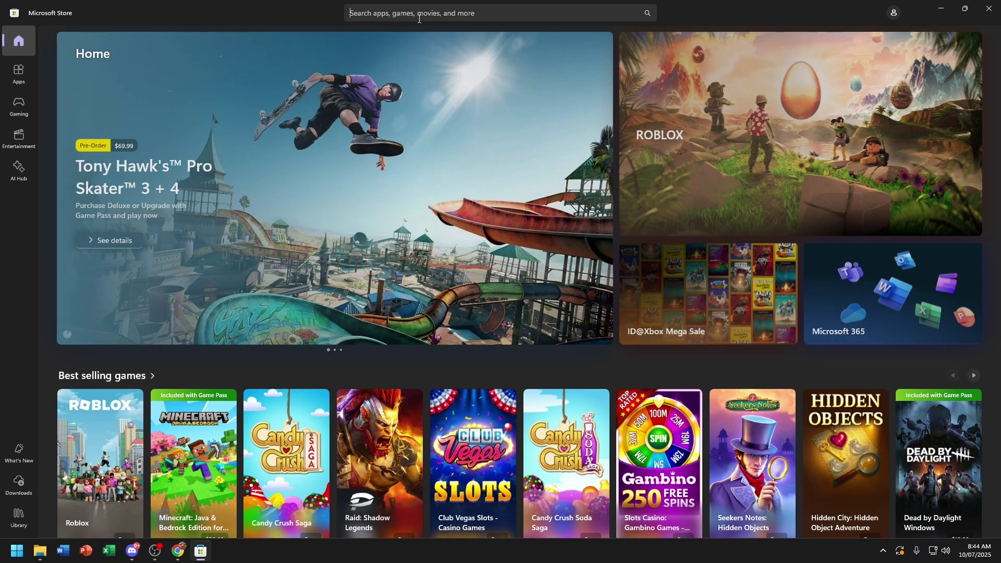
pyautogui.click(413, 19)
pyautogui.write('P')
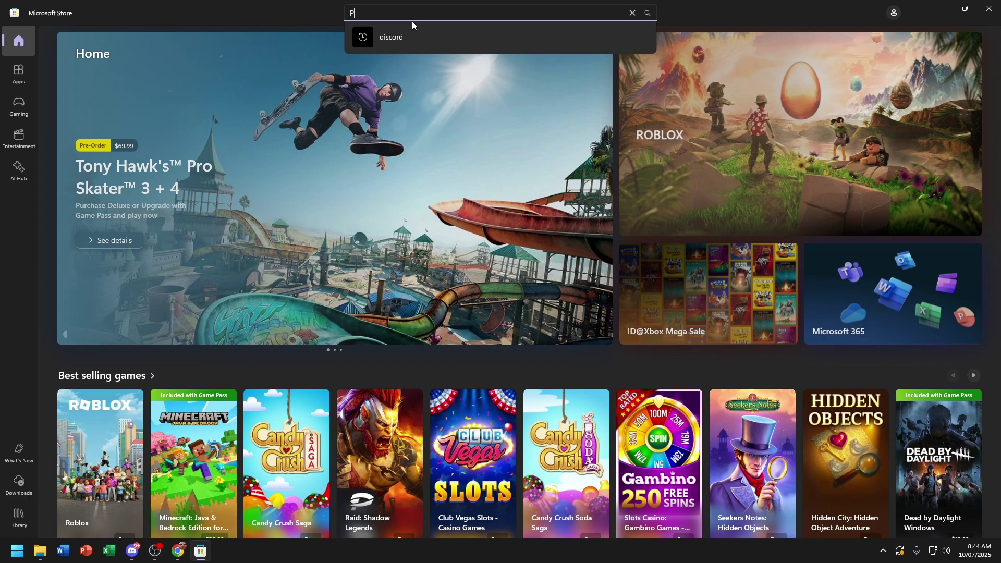
pyautogui.write('y')
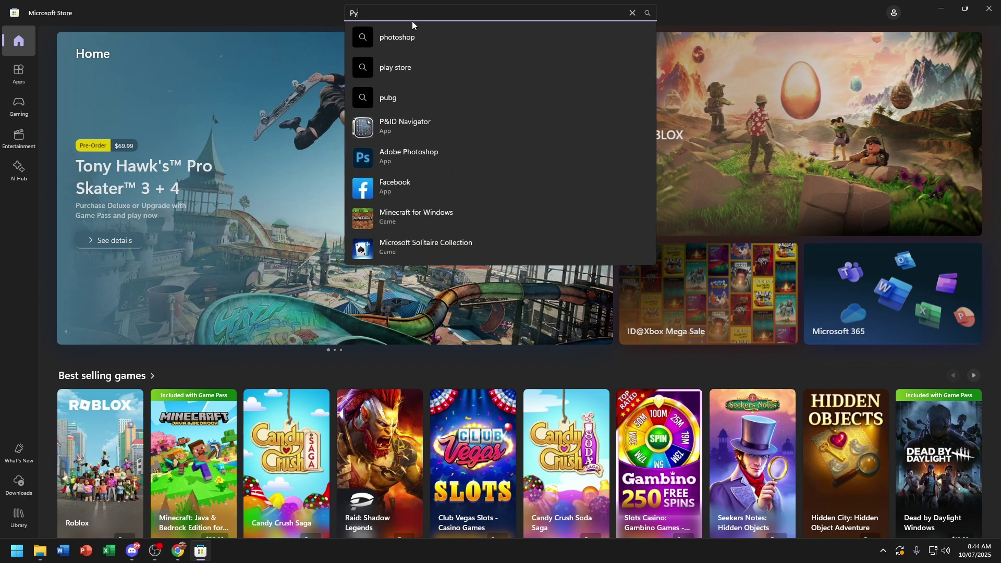
pyautogui.write('thon 3.11')
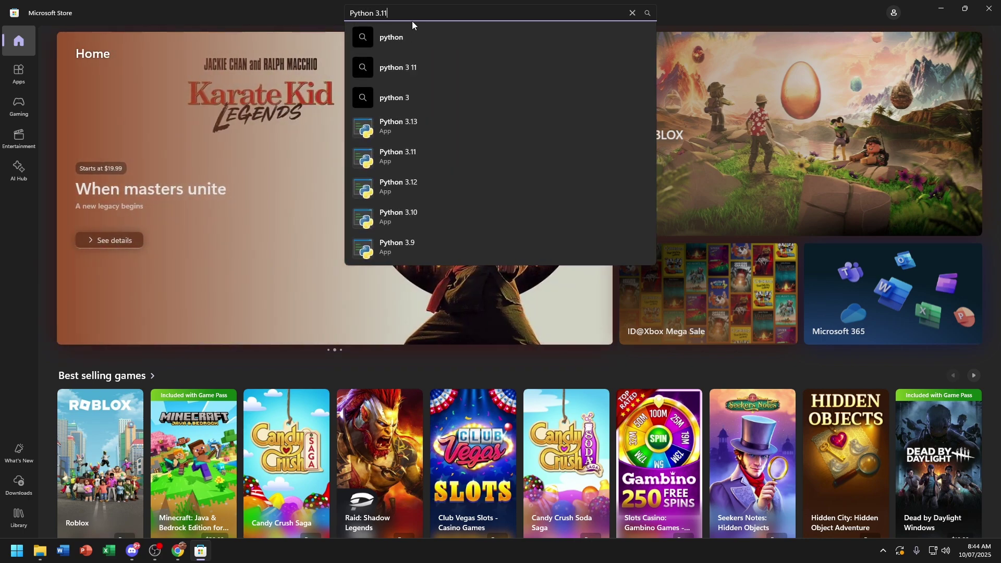
pyautogui.click(422, 58)
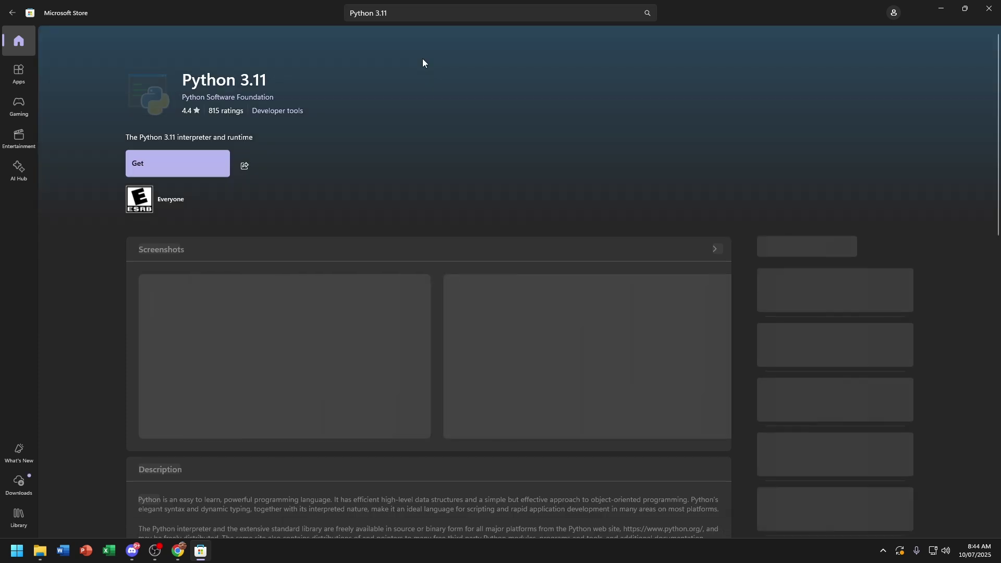
pyautogui.click(190, 159)
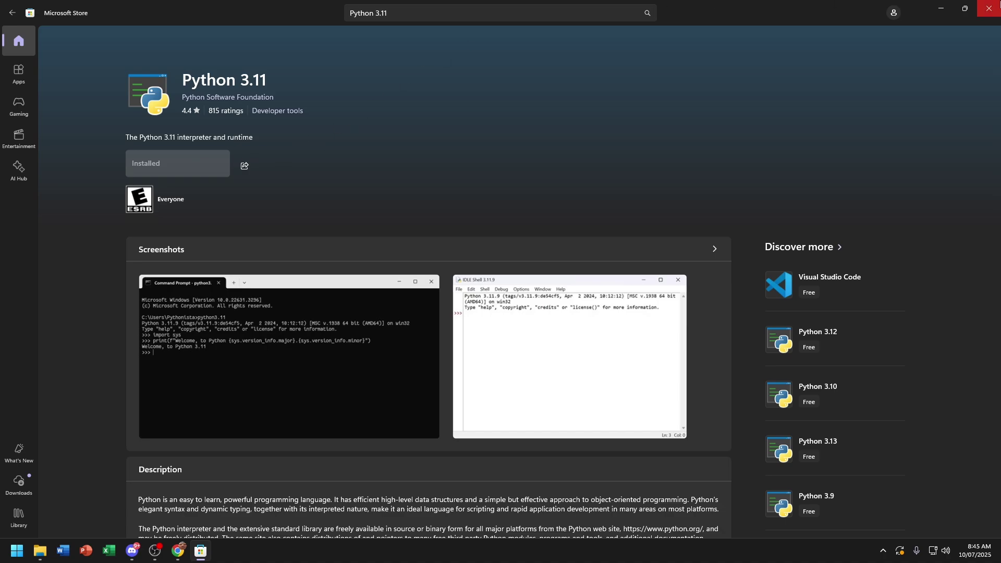
# Step: Close the Store and run Hardware-Sniffer.exe as administrator, choosing Run anyway on SmartScreen
pyautogui.click(988, 8)
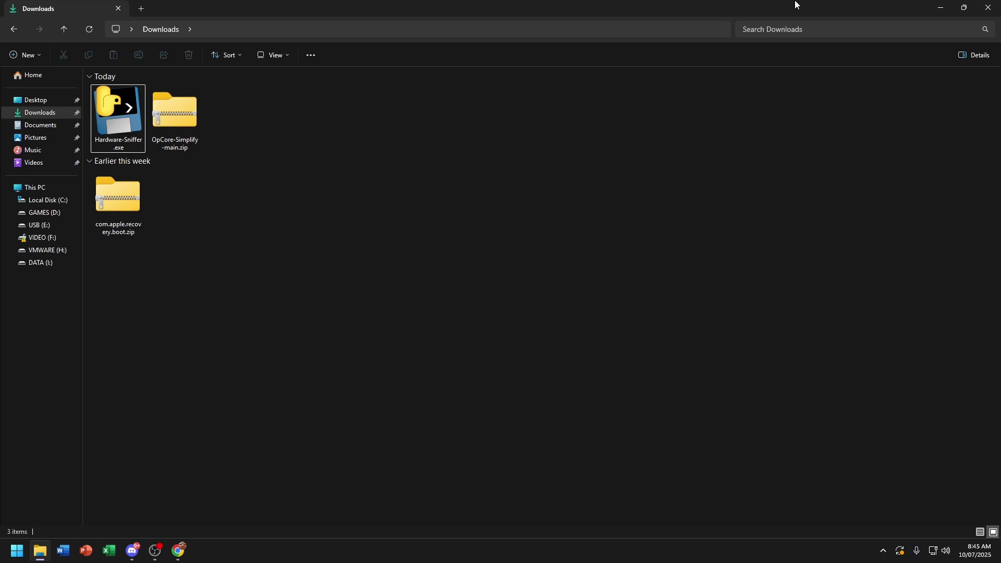
pyautogui.rightClick(118, 119)
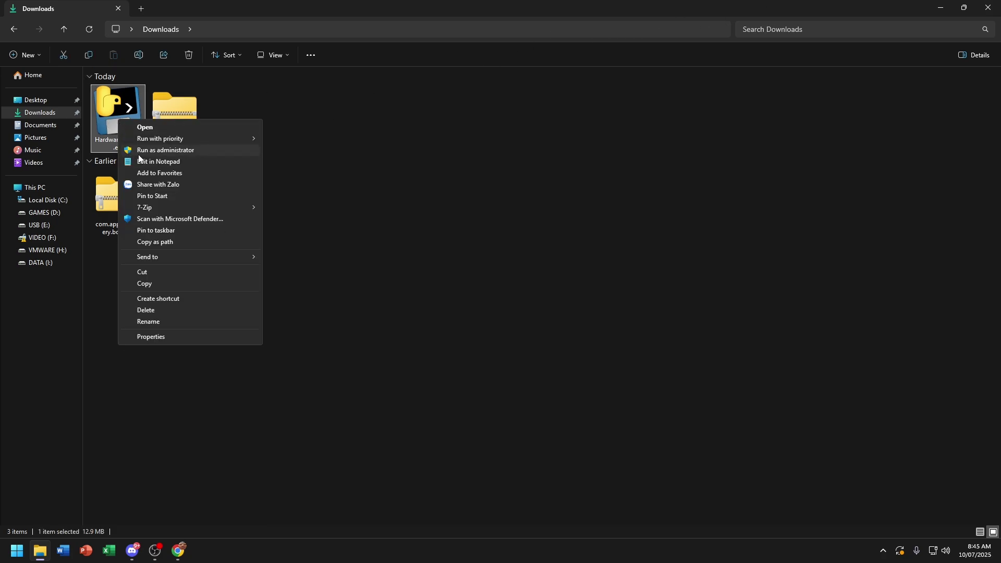
pyautogui.click(140, 155)
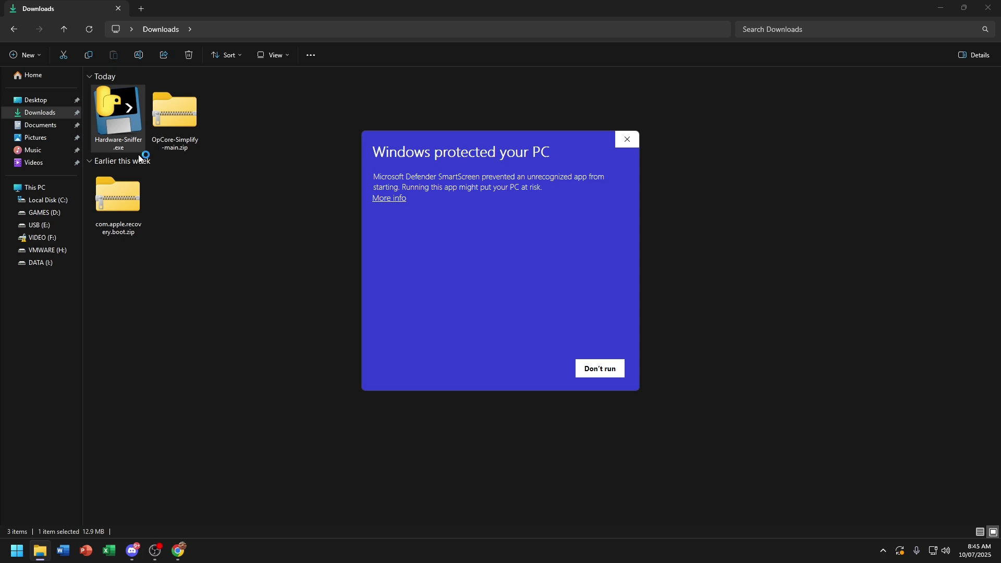
pyautogui.click(396, 199)
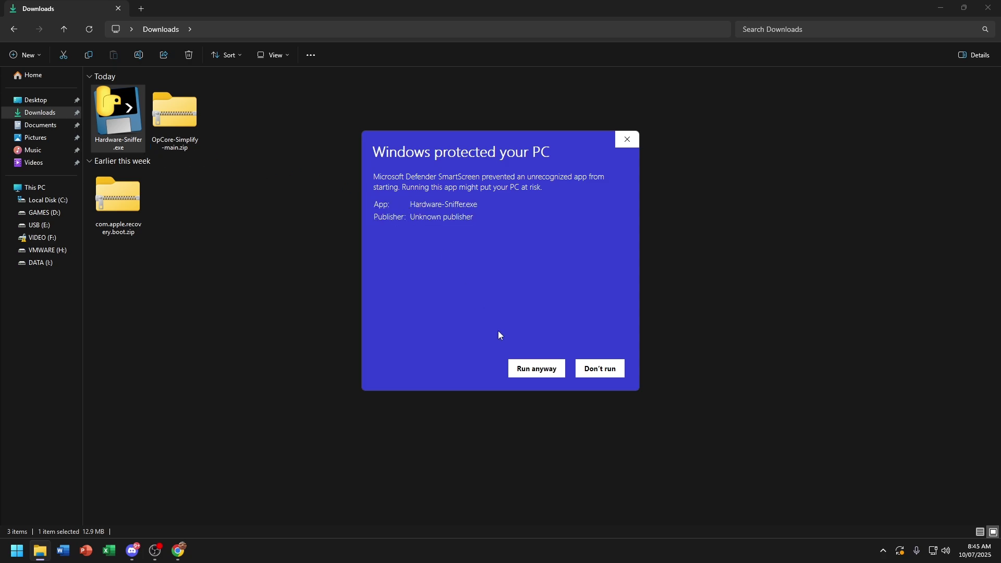
pyautogui.click(526, 373)
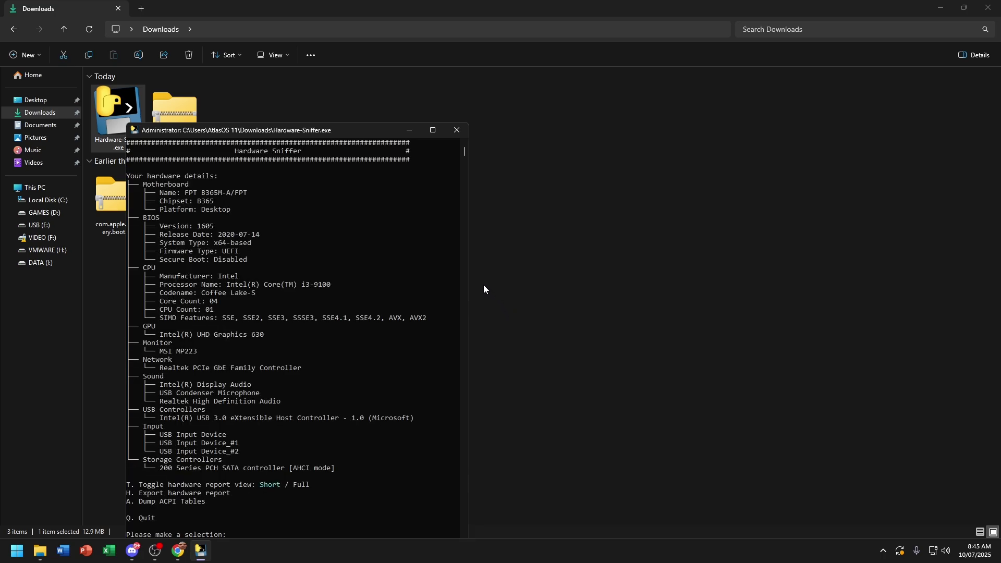
# Step: Maximize the console and export the hardware report to Report.json with option H
pyautogui.click(433, 130)
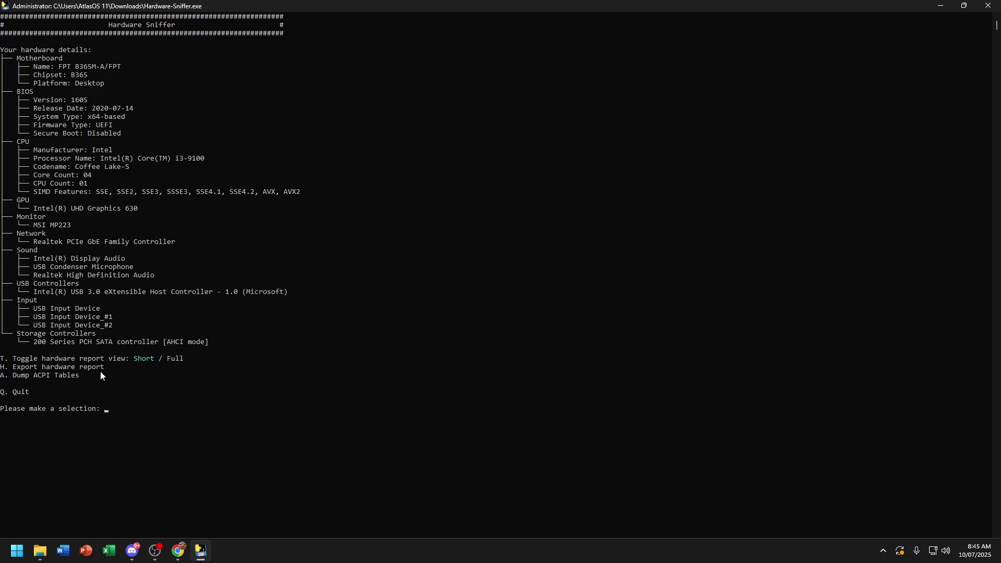
pyautogui.write('H')
pyautogui.press('Return')
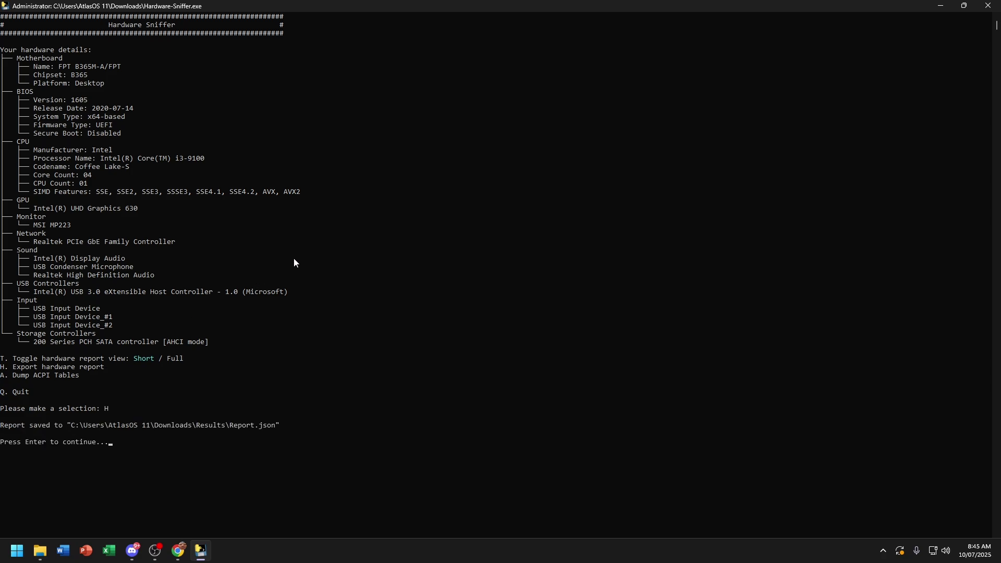
pyautogui.press('Return')
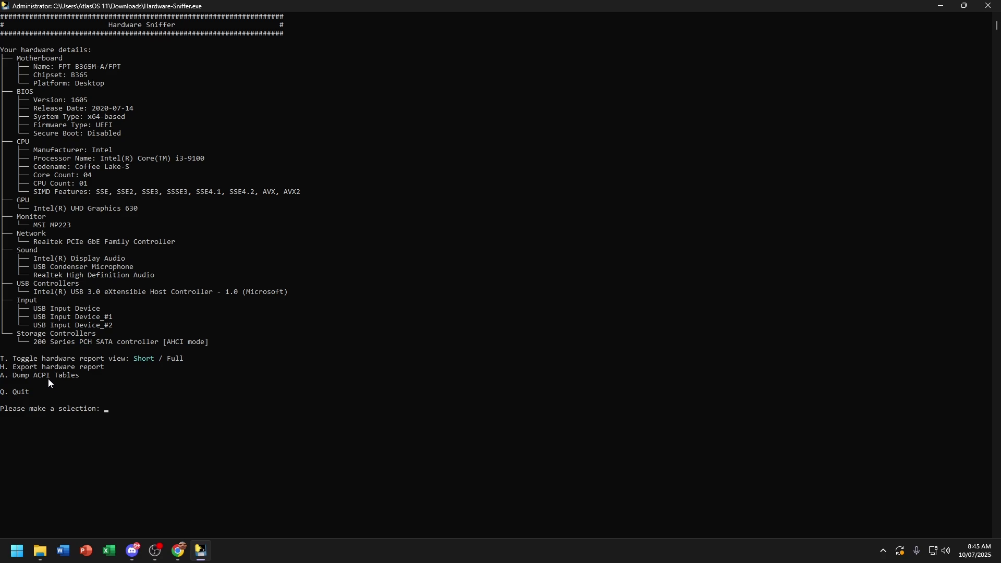
# Step: Dump the ACPI tables into Results\ACPI with option A
pyautogui.write('a')
pyautogui.press('Return')
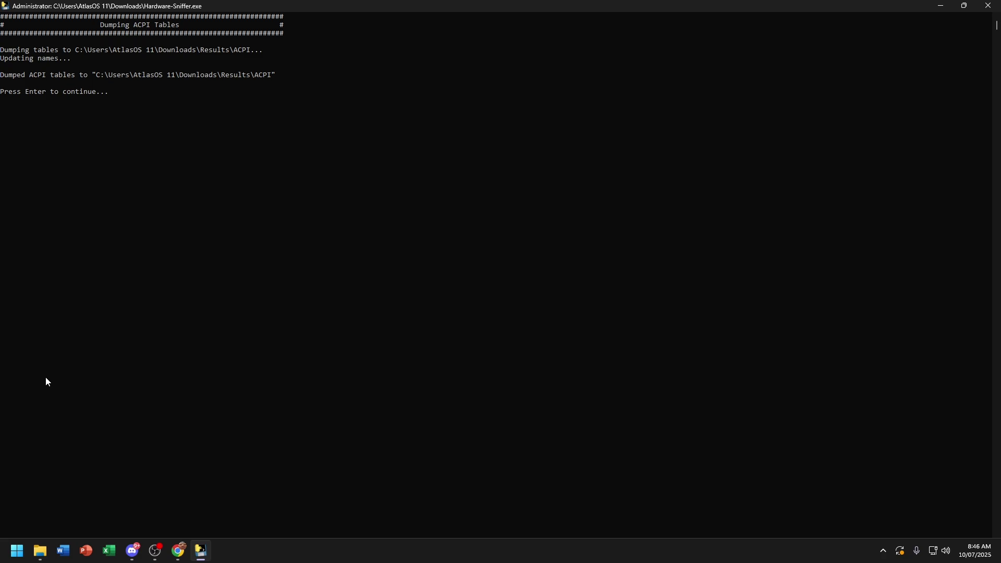
pyautogui.press('Return')
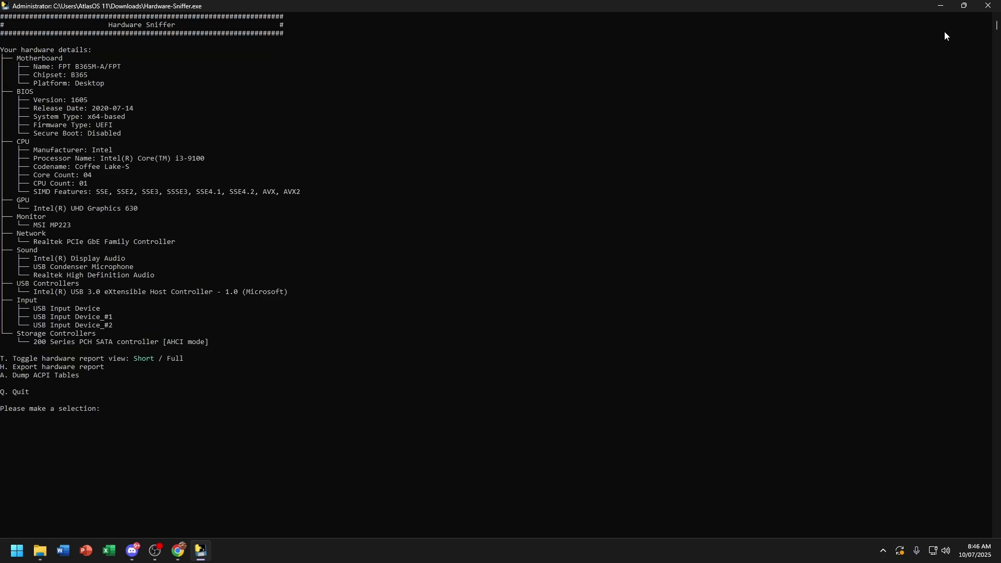
# Step: Close Hardware Sniffer and run acpidump.exe from Downloads as administrator
pyautogui.click(996, 10)
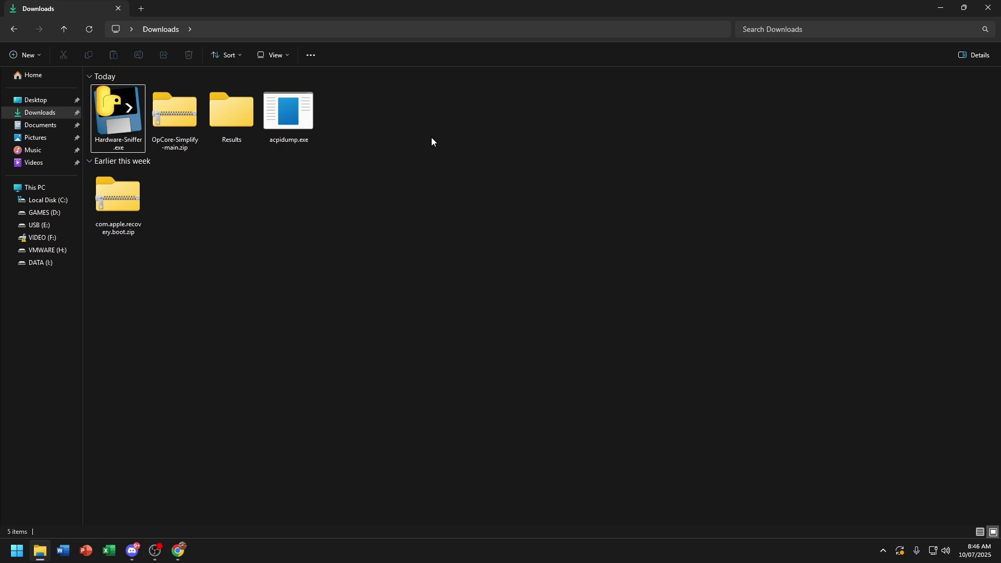
pyautogui.rightClick(291, 132)
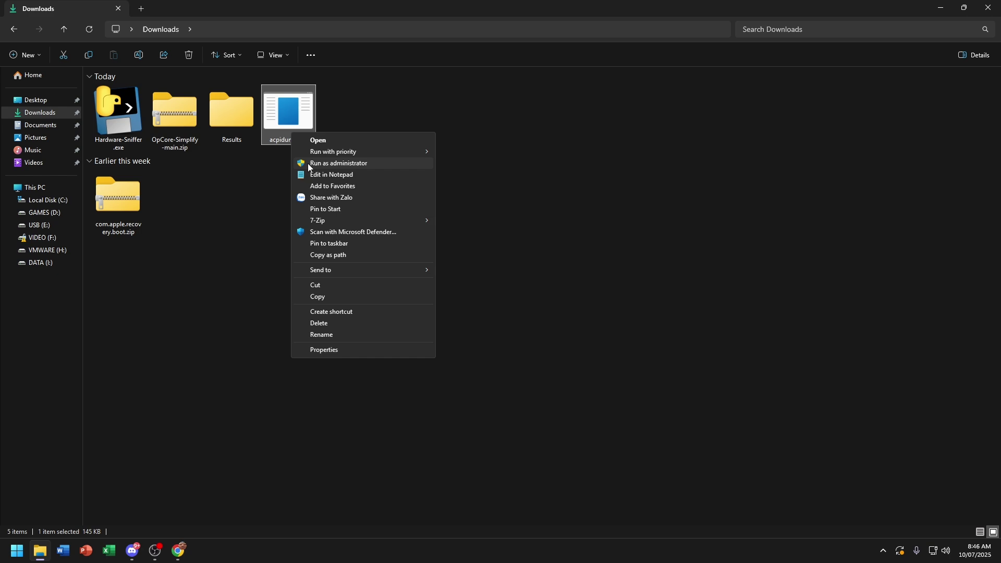
pyautogui.click(309, 164)
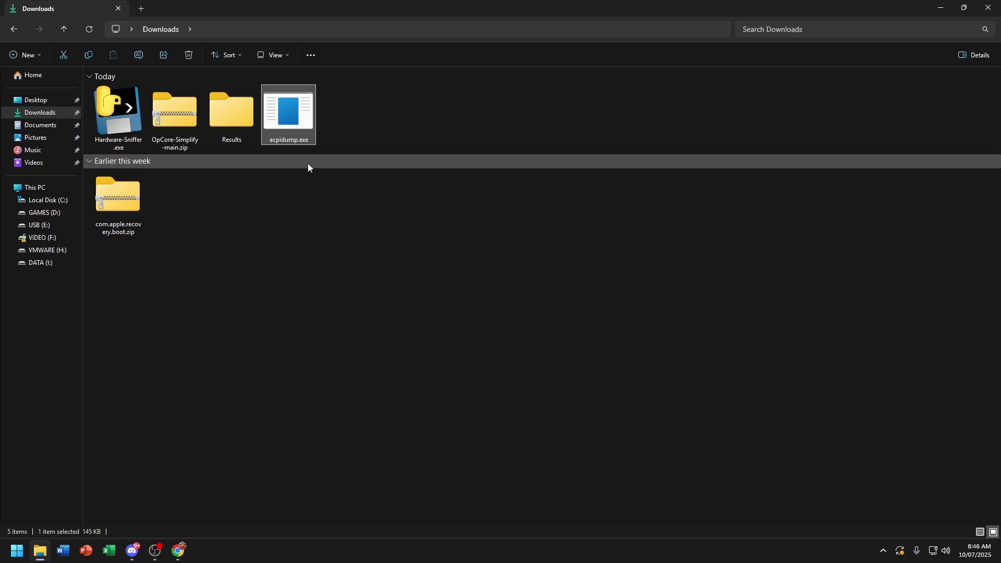
# Step: Extract OpCore-Simplify-main.zip with 7-Zip into OpCore-Simplify-main and open that folder
pyautogui.click(365, 133)
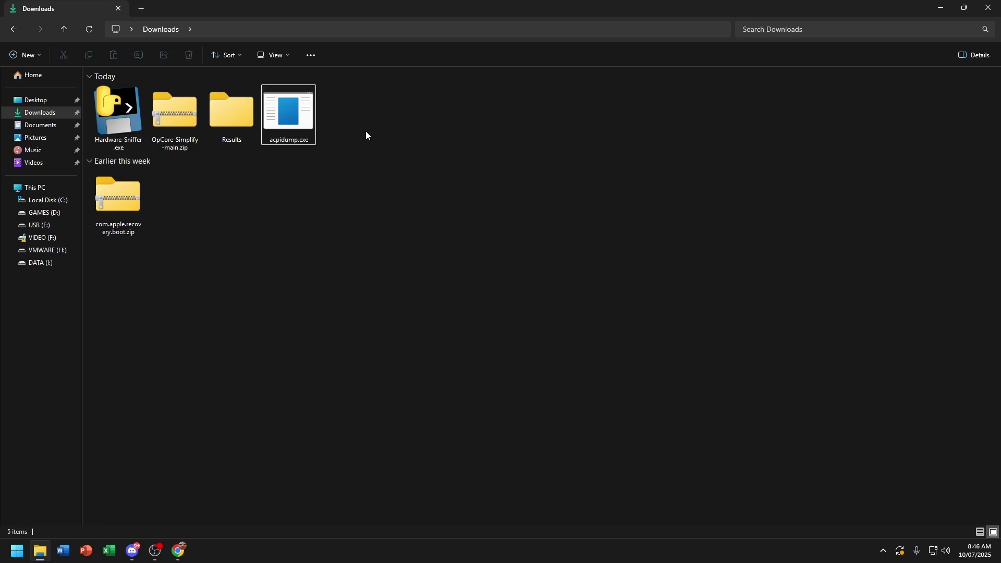
pyautogui.rightClick(184, 148)
pyautogui.moveTo(264, 224)
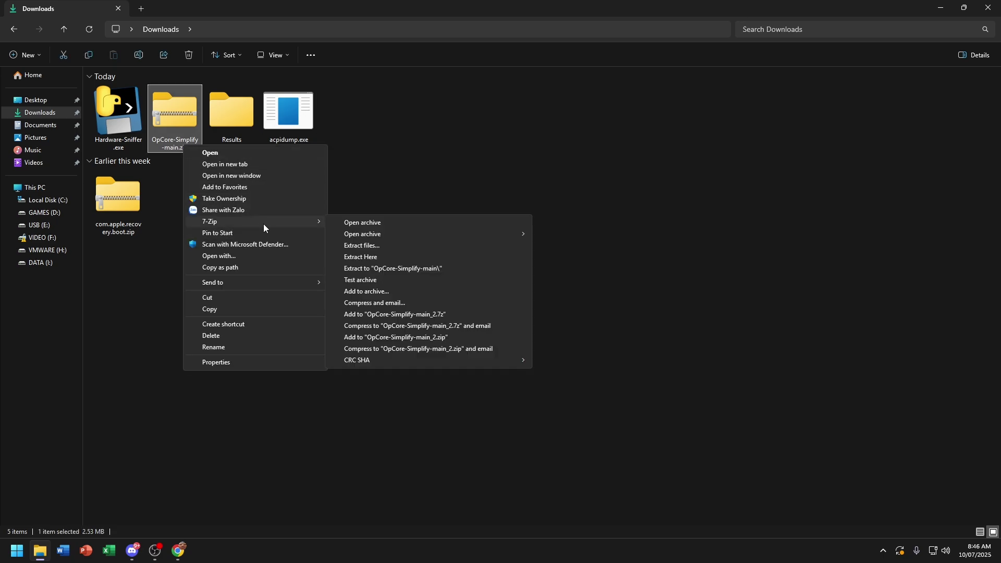
pyautogui.click(382, 269)
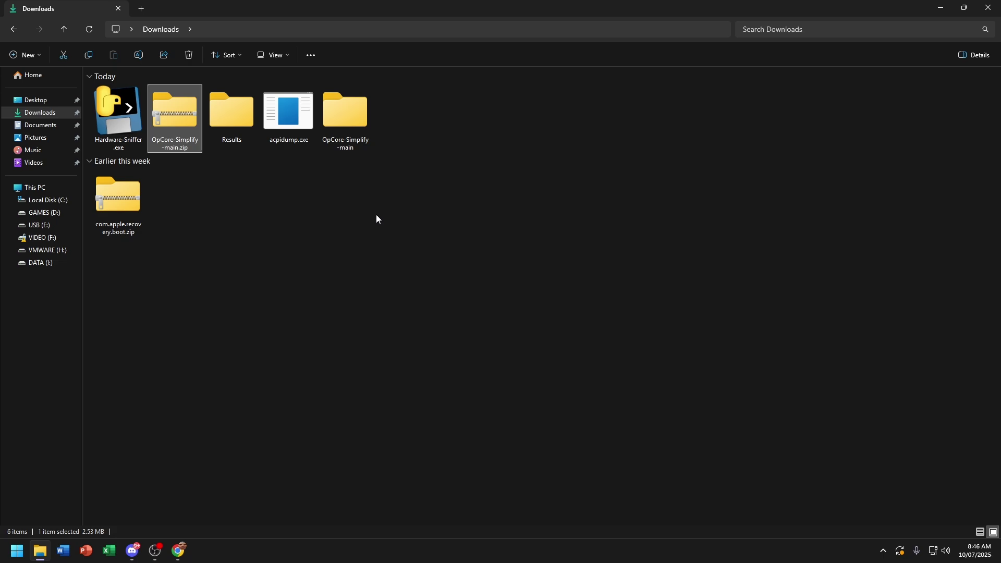
pyautogui.doubleClick(363, 151)
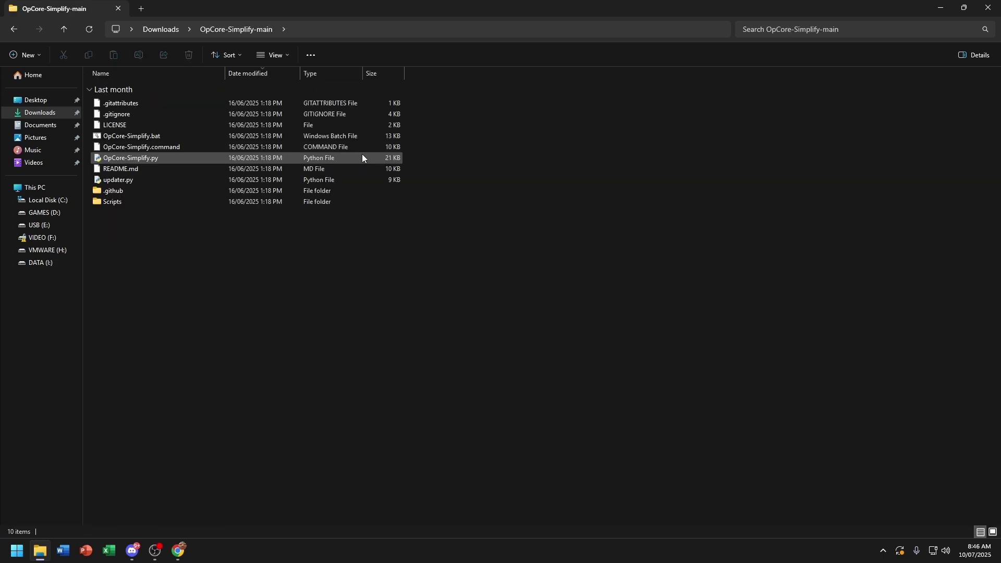
pyautogui.click(196, 140)
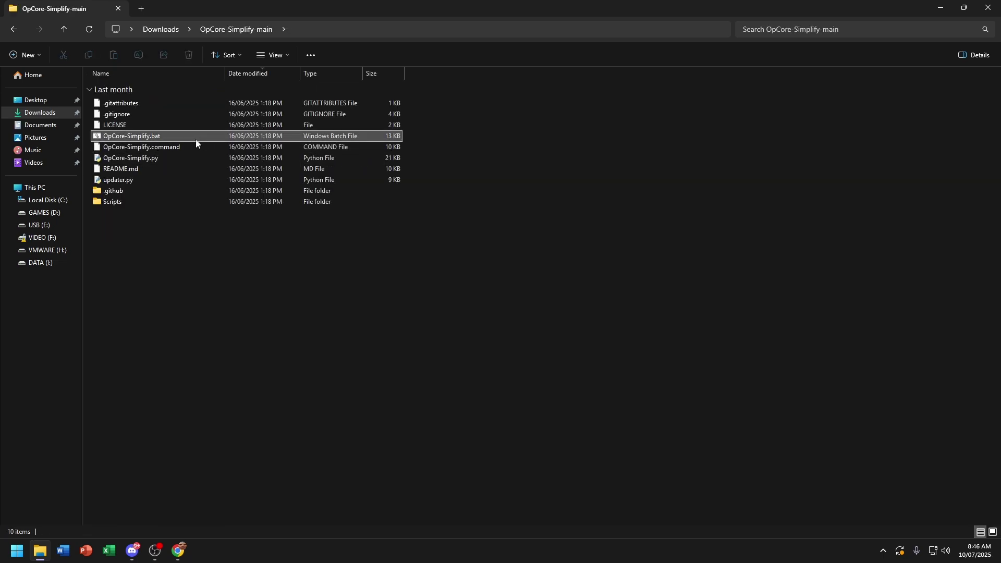
pyautogui.rightClick(128, 136)
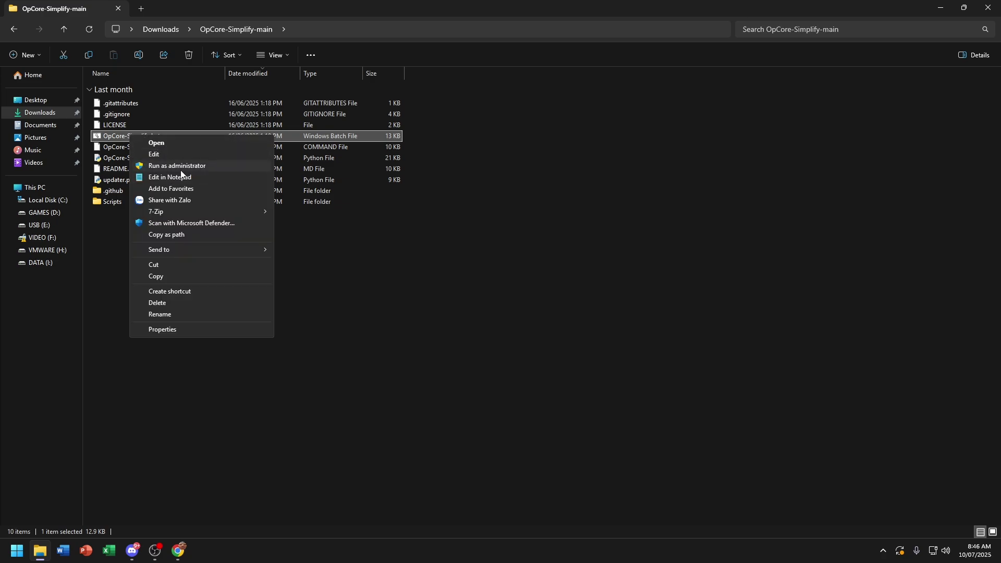
# Step: Run OpCore-Simplify.bat as administrator, answer y to skip updating, and choose option 1
pyautogui.click(183, 167)
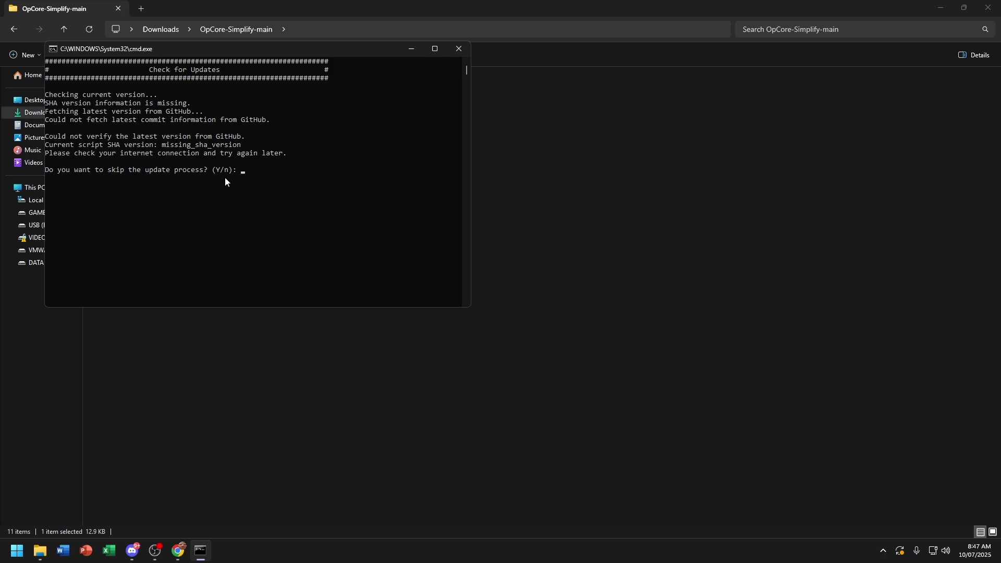
pyautogui.press('Return')
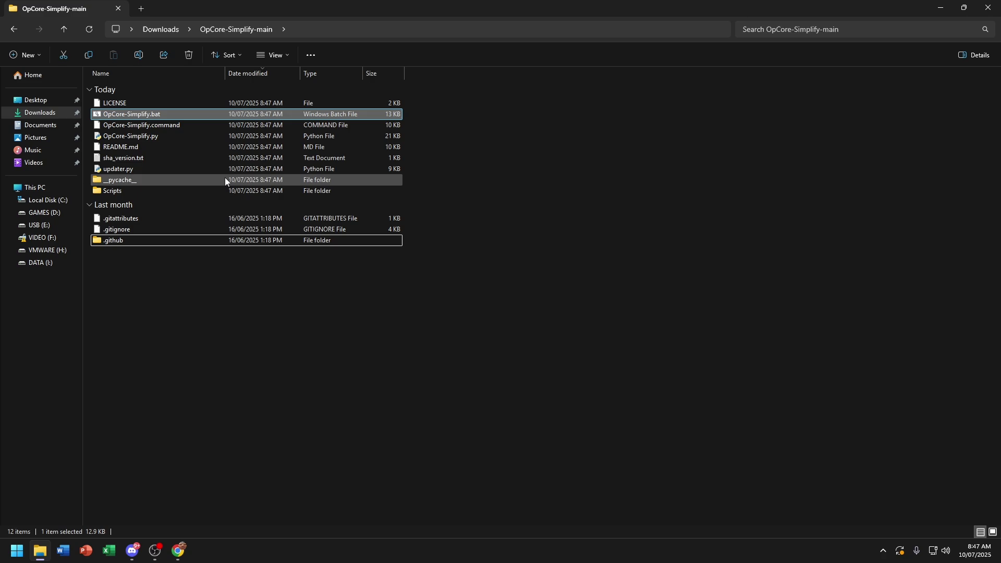
pyautogui.rightClick(163, 115)
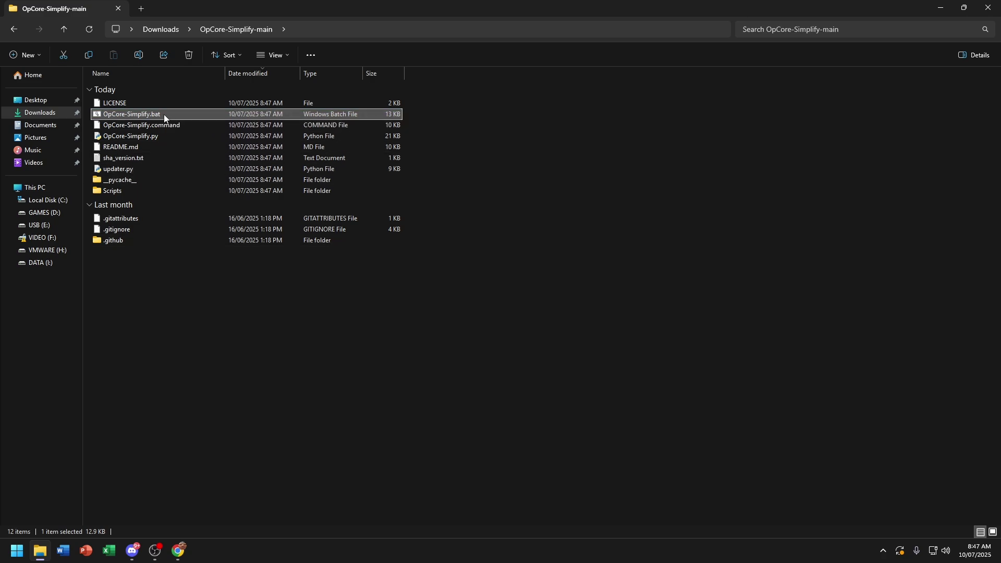
pyautogui.click(179, 144)
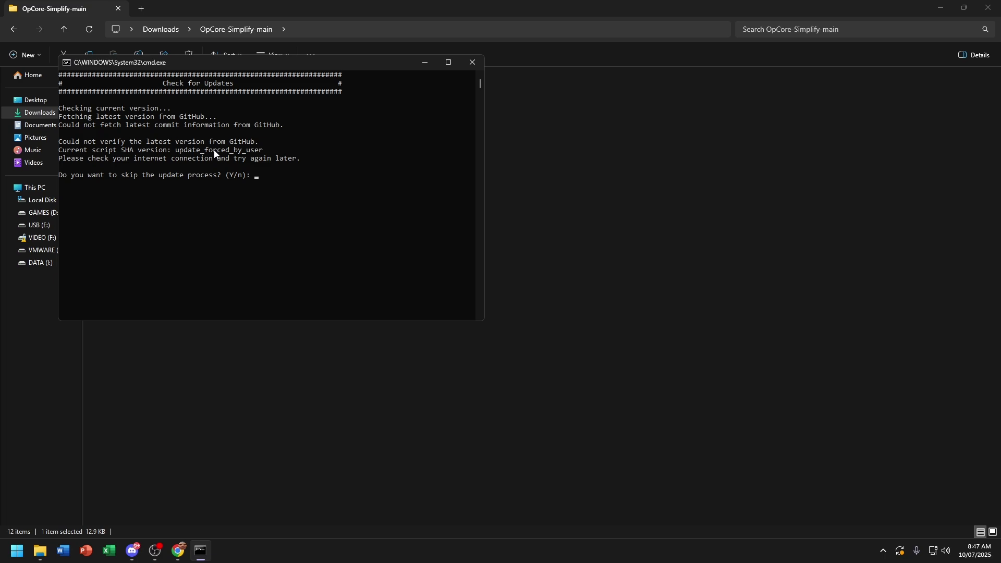
pyautogui.write('y')
pyautogui.press('Return')
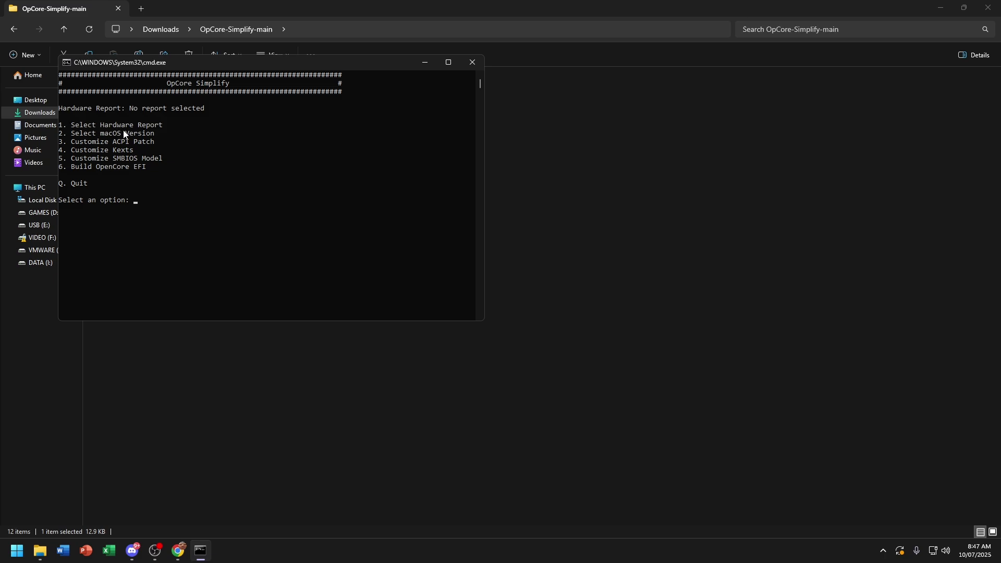
pyautogui.write('1')
pyautogui.press('Return')
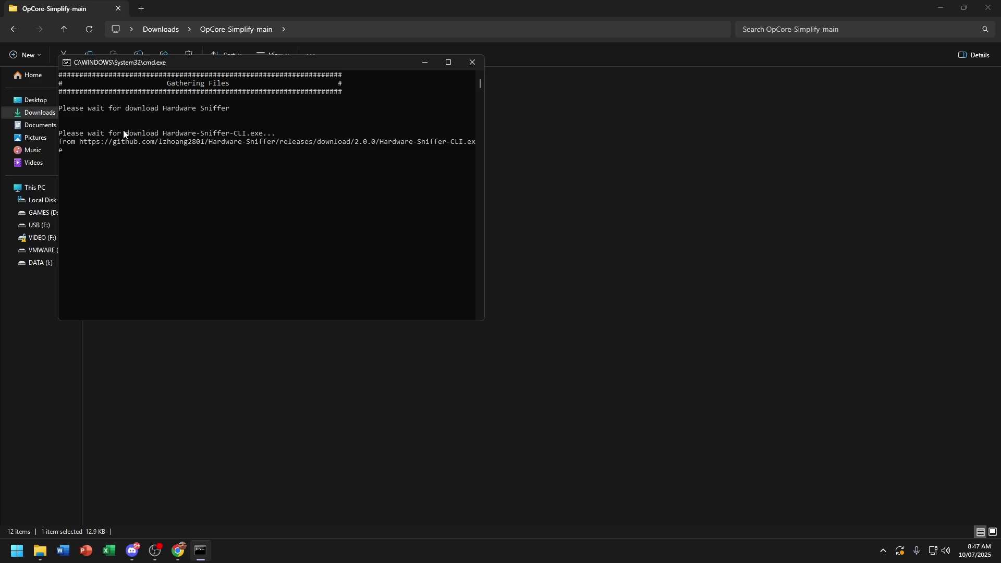
# Step: Copy Report.json from the Downloads\Results folder
pyautogui.click(13, 29)
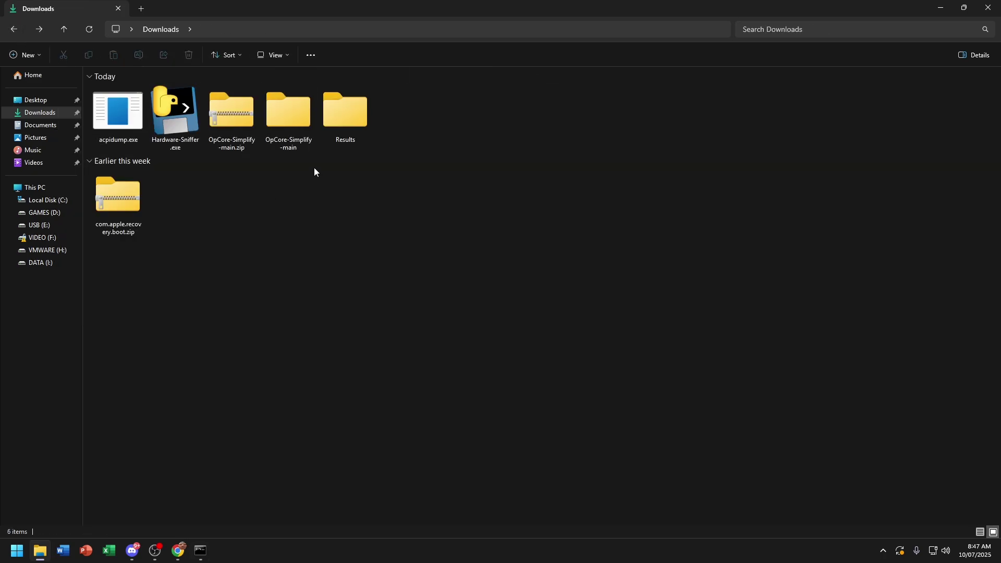
pyautogui.doubleClick(342, 144)
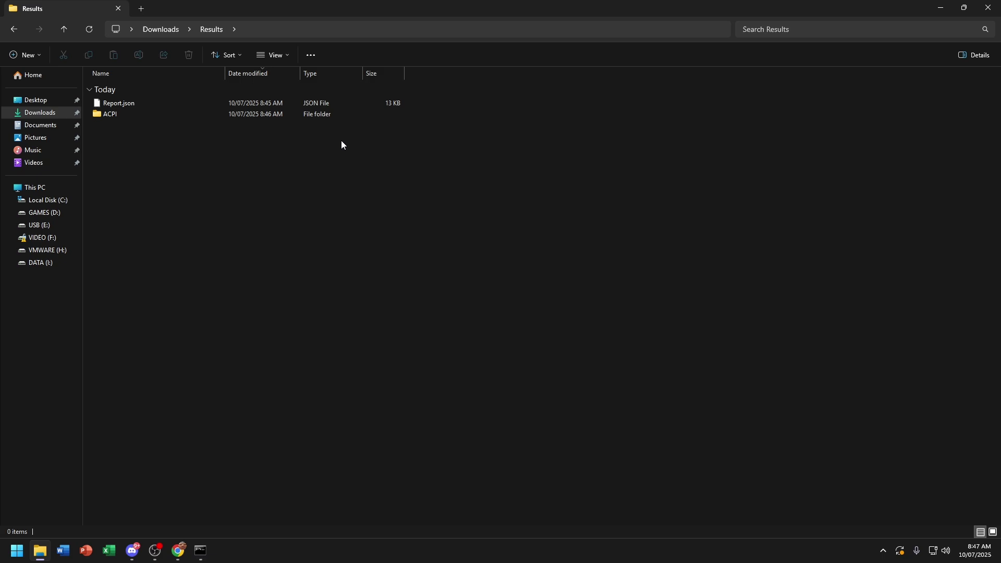
pyautogui.click(243, 102)
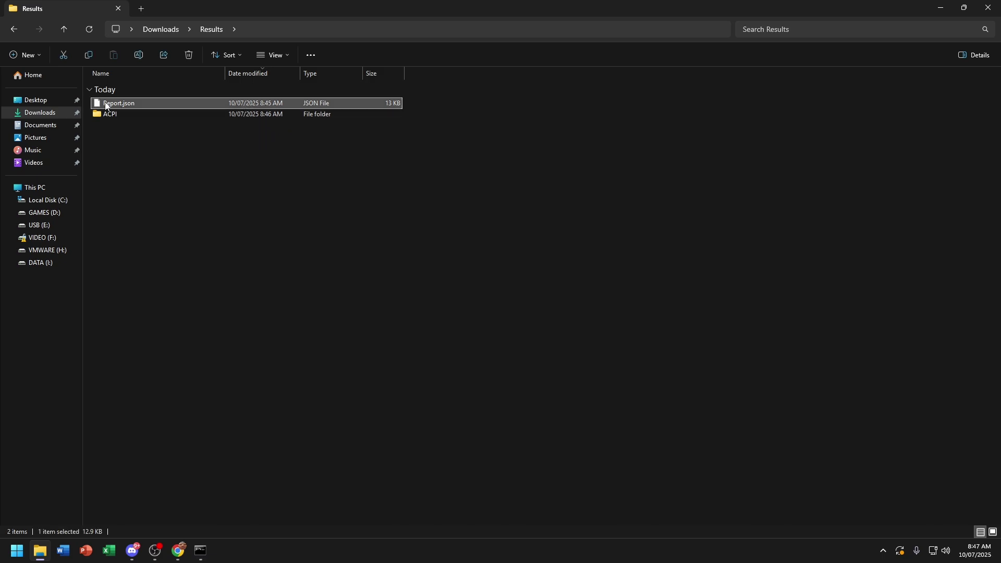
pyautogui.rightClick(136, 102)
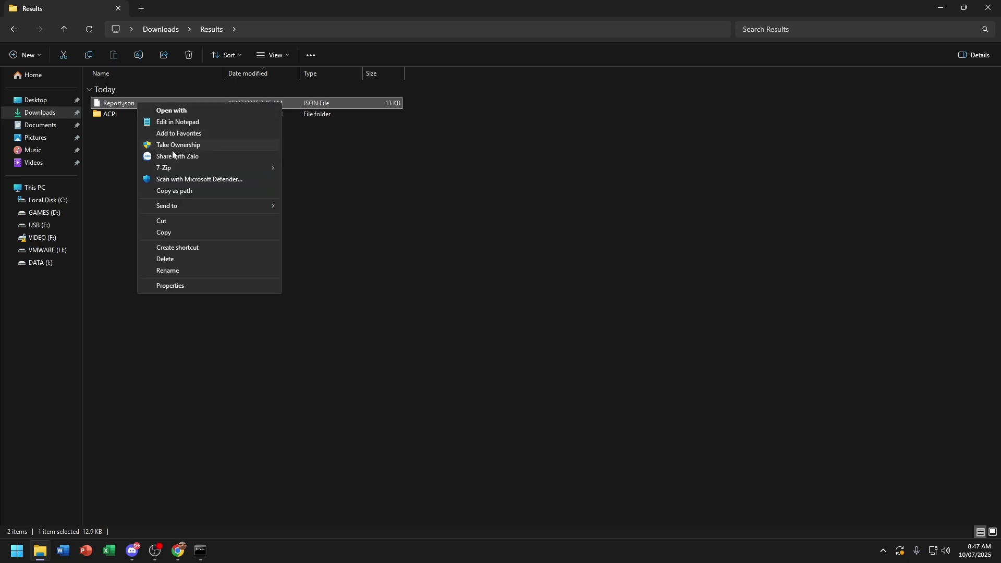
pyautogui.click(176, 233)
# Step: Paste the Report.json path into OpCore Simplify and confirm the compatibility results
pyautogui.hotkey('alt', 'Tab')
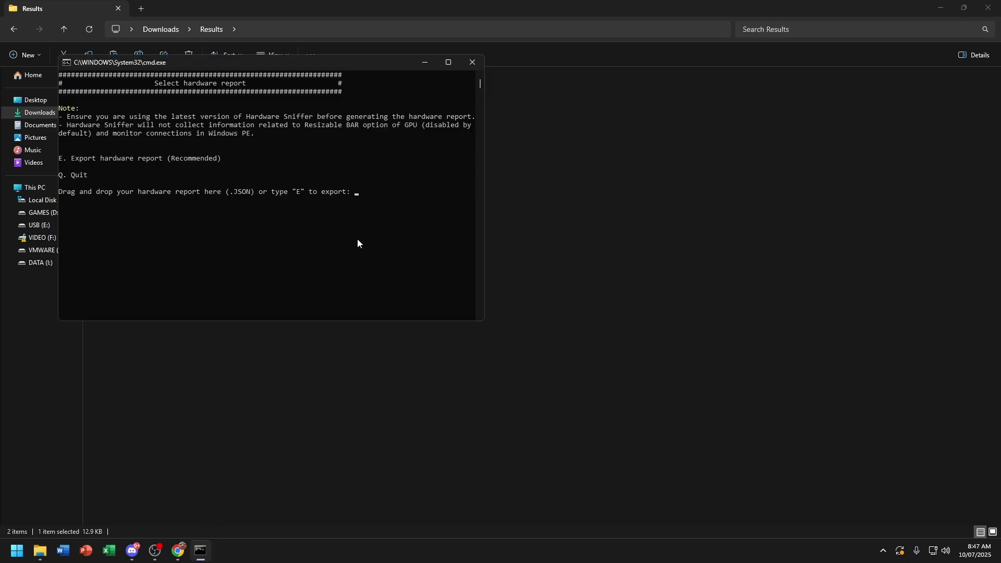
pyautogui.hotkey('ctrl', 'v')
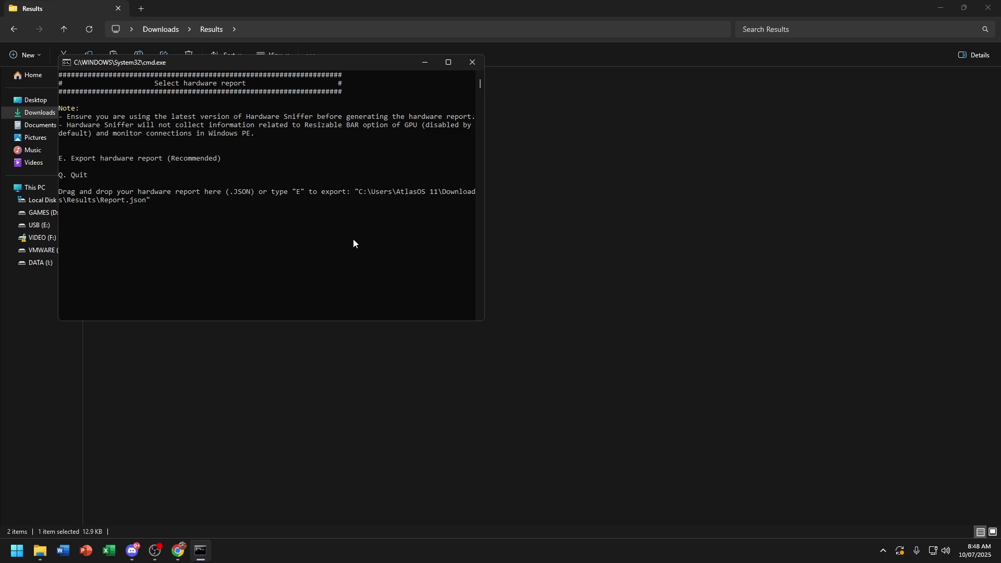
pyautogui.press('Return')
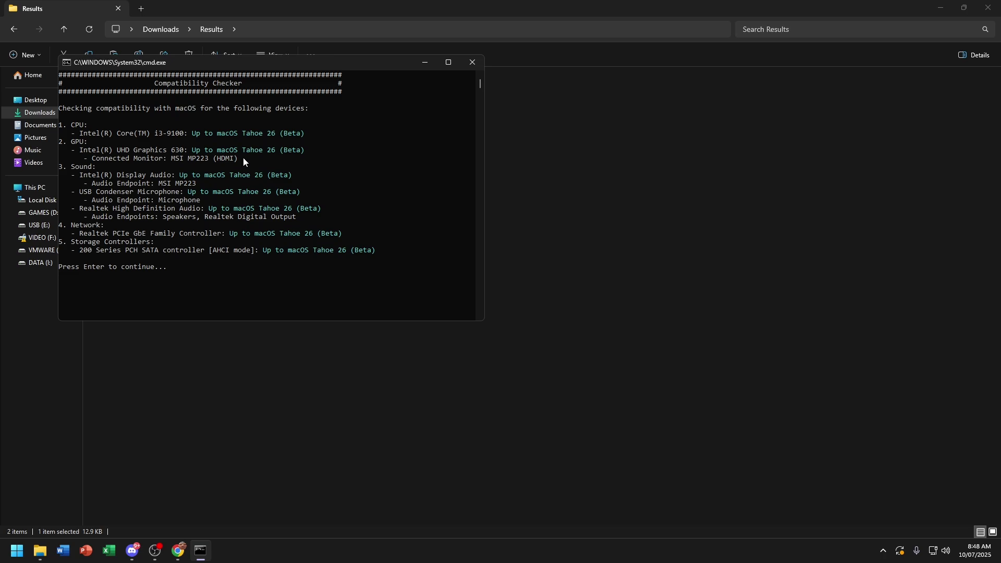
pyautogui.press('Return')
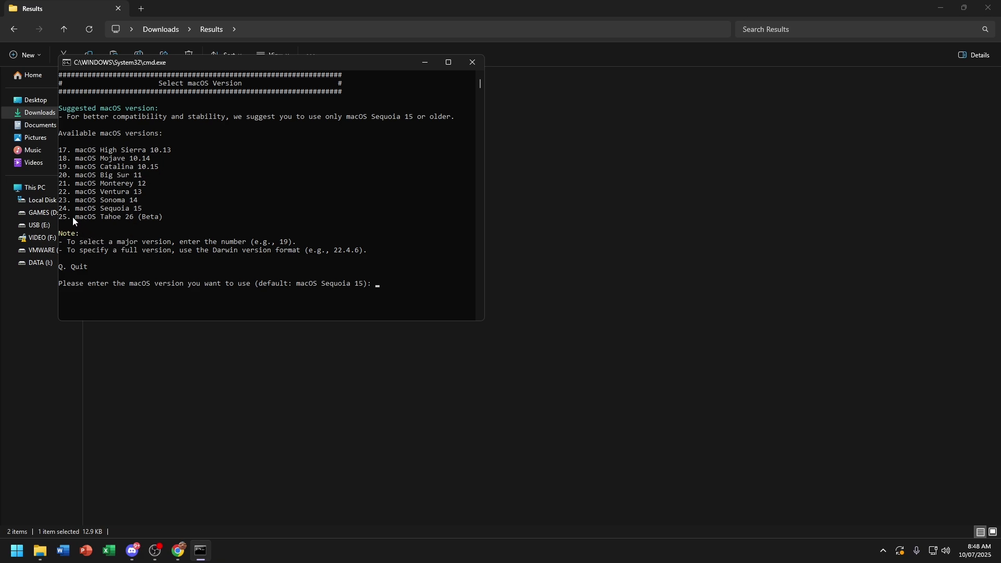
# Step: Pick option 25, macOS Tahoe 26 (Beta), as the target macOS version
pyautogui.moveTo(73, 216); pyautogui.dragTo(167, 221)
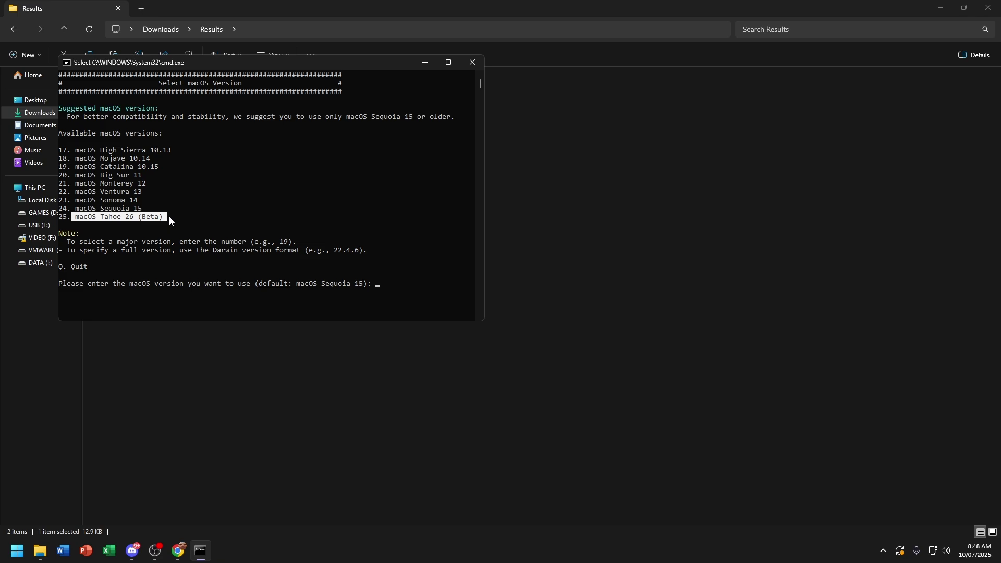
pyautogui.click(202, 208)
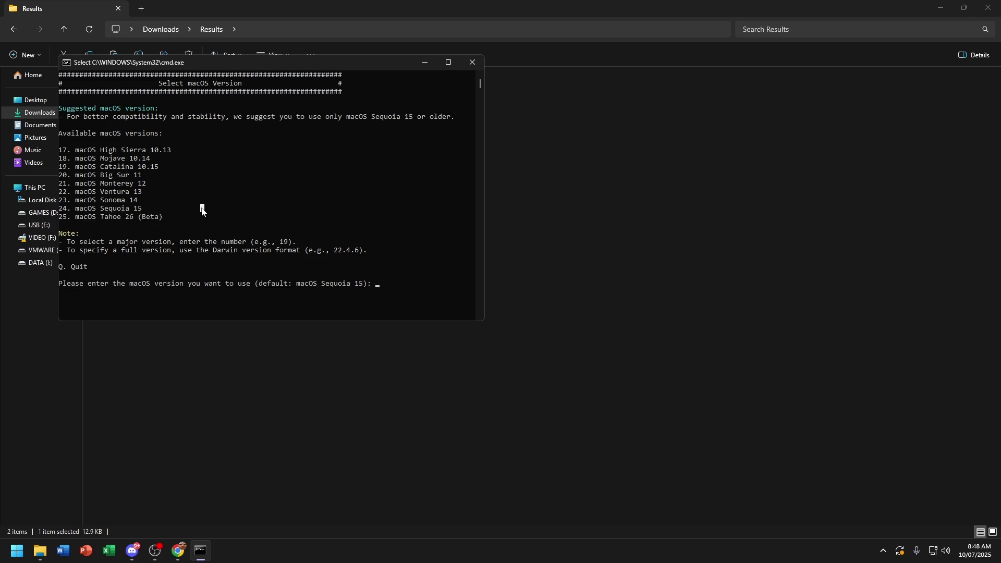
pyautogui.click(393, 285)
pyautogui.write('2')
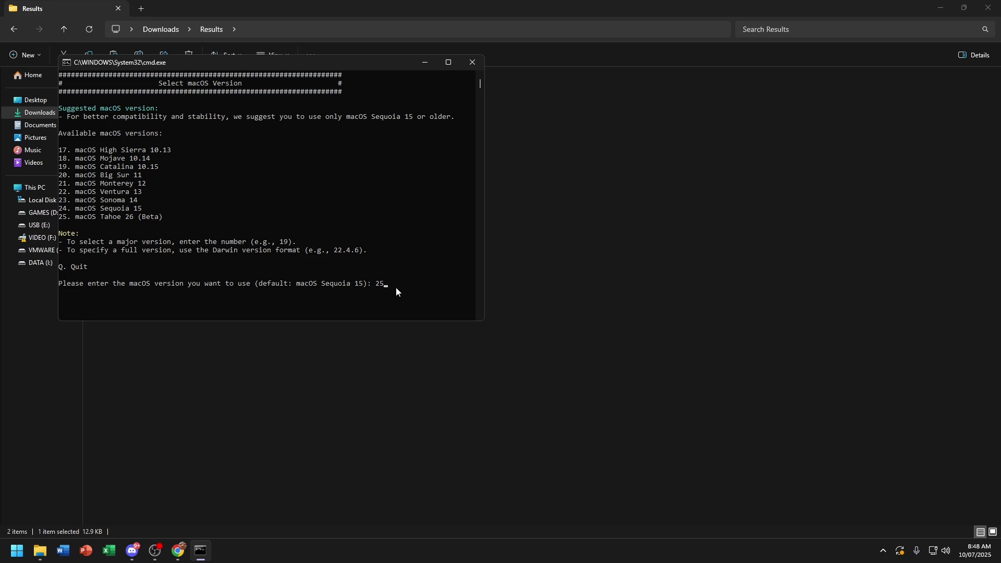
pyautogui.write('5')
pyautogui.press('Return')
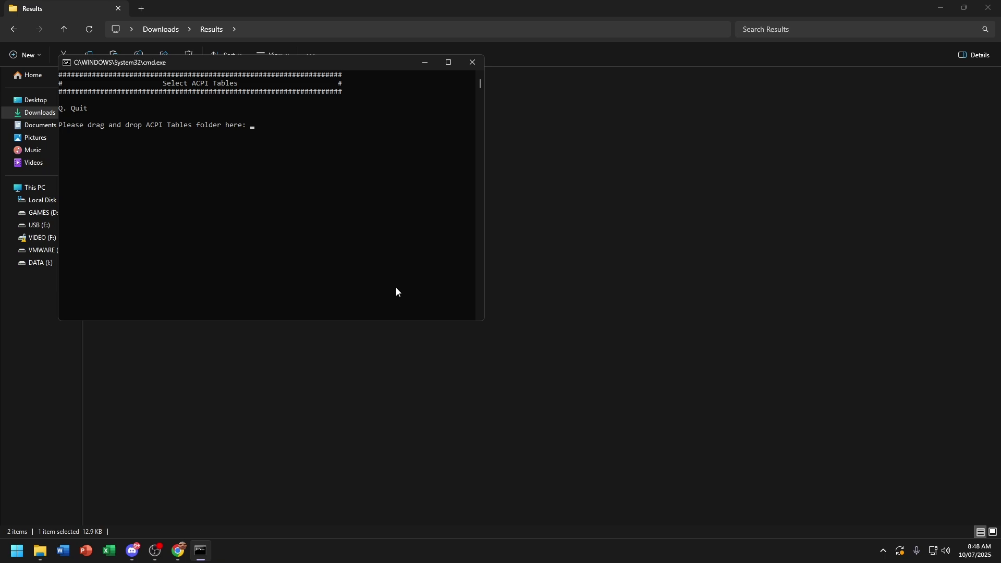
# Step: Load the ACPI tables by pasting the ACPI folder's copied path, then enter 3
pyautogui.moveTo(184, 65); pyautogui.dragTo(475, 67)
pyautogui.rightClick(172, 122)
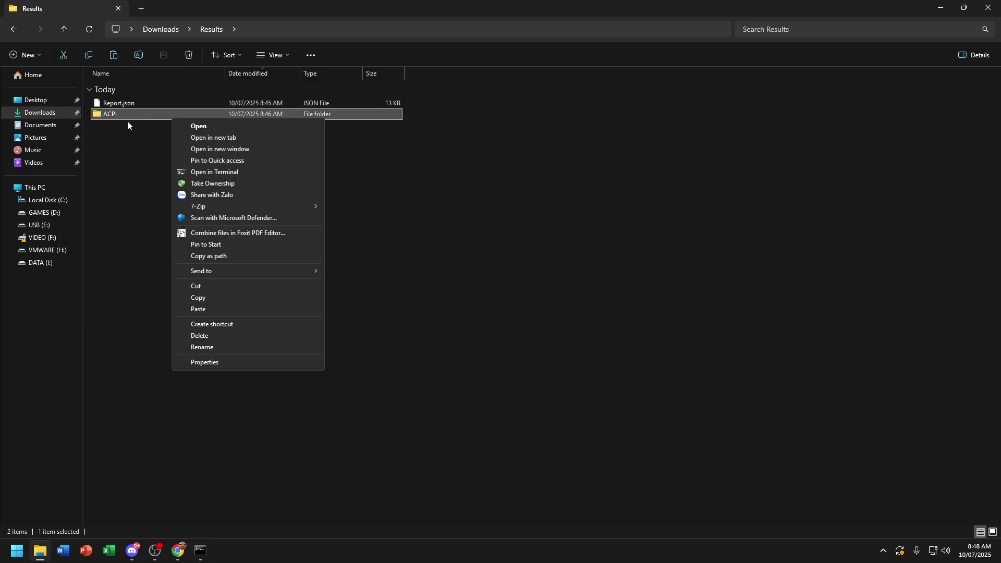
pyautogui.click(232, 258)
pyautogui.click(200, 551)
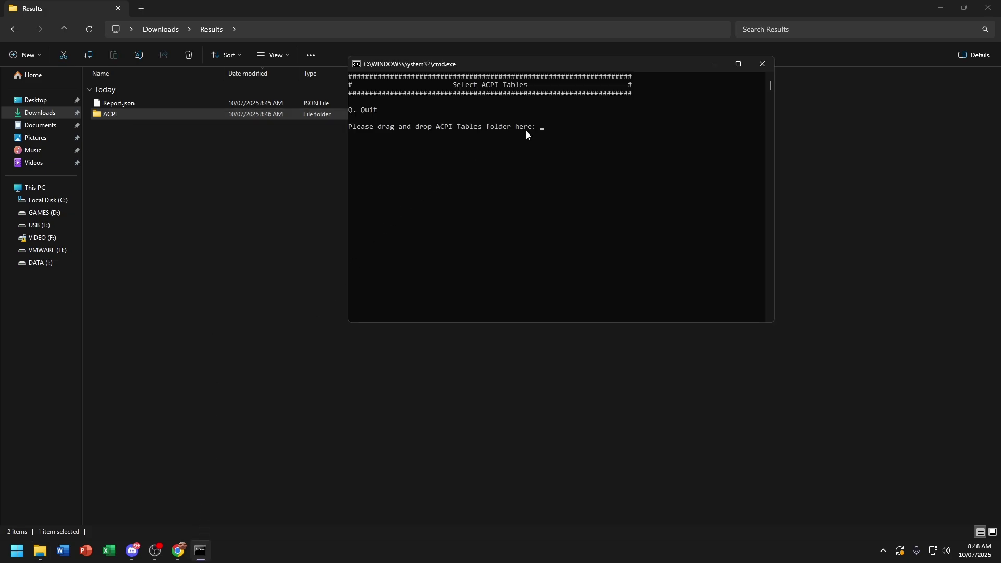
pyautogui.rightClick(519, 138)
pyautogui.press('Return')
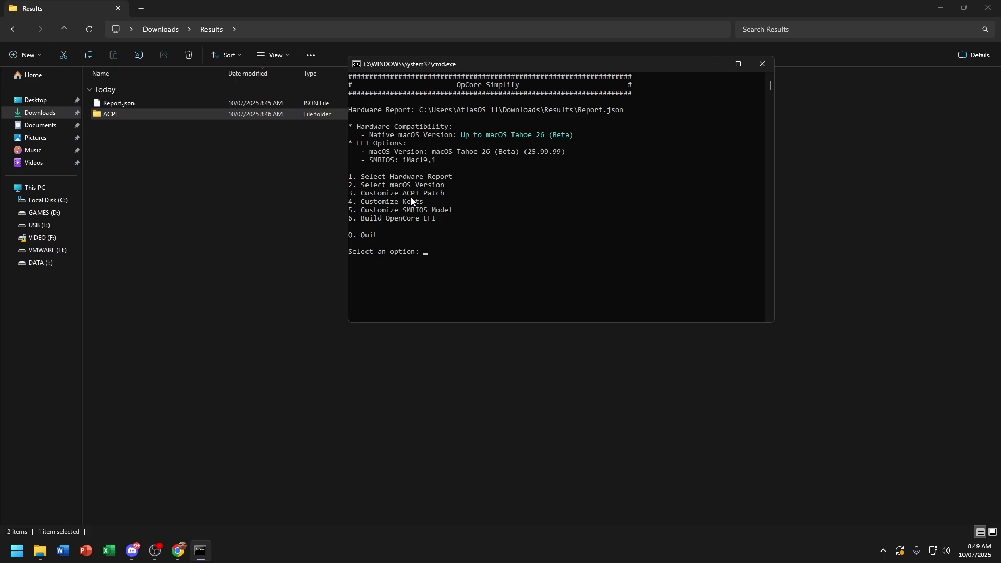
pyautogui.write('3')
pyautogui.press('Return')
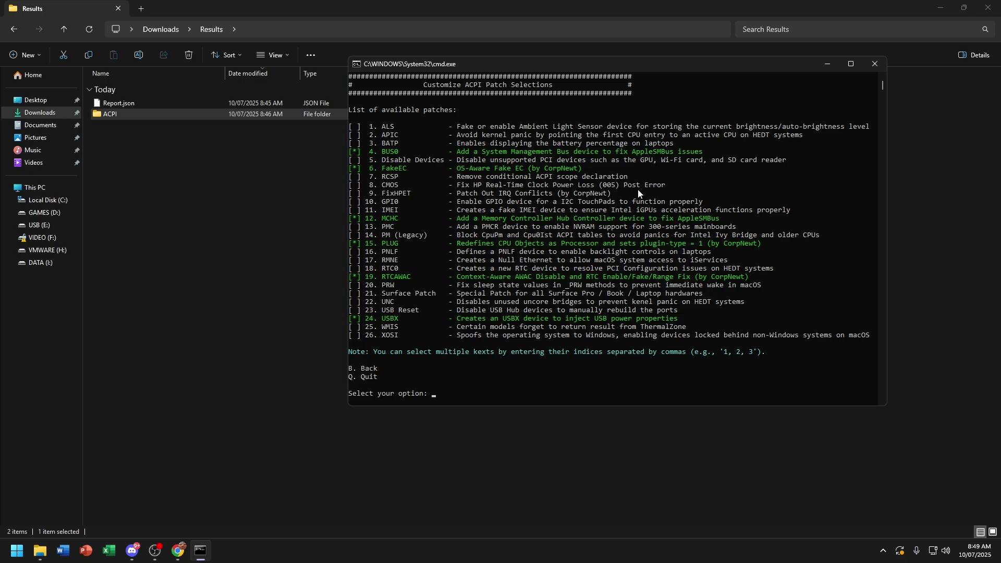
pyautogui.write('b')
pyautogui.press('Return')
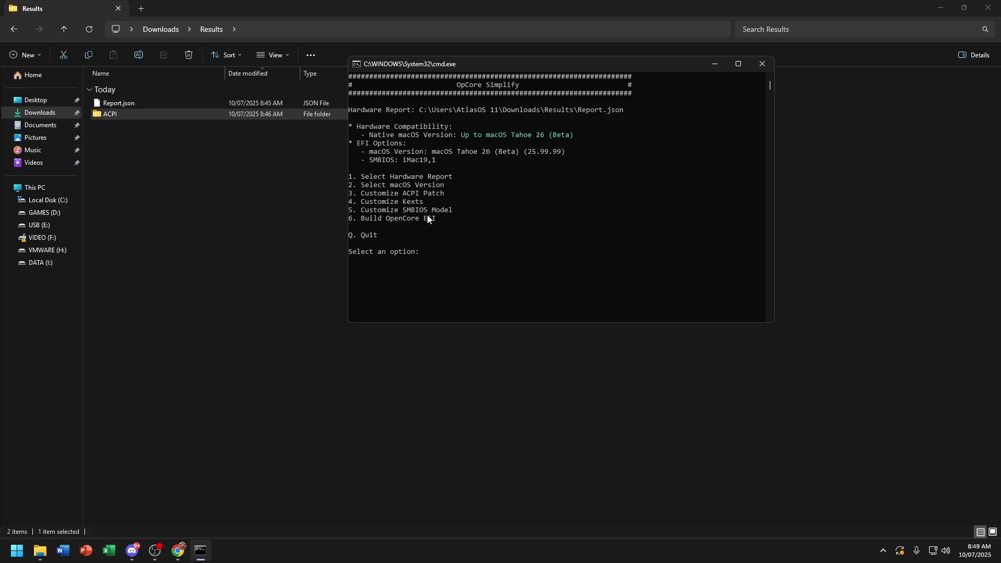
pyautogui.write('5')
# Step: Browse the SMBIOS model list in a maximized console and go back keeping iMac19,1
pyautogui.press('Return')
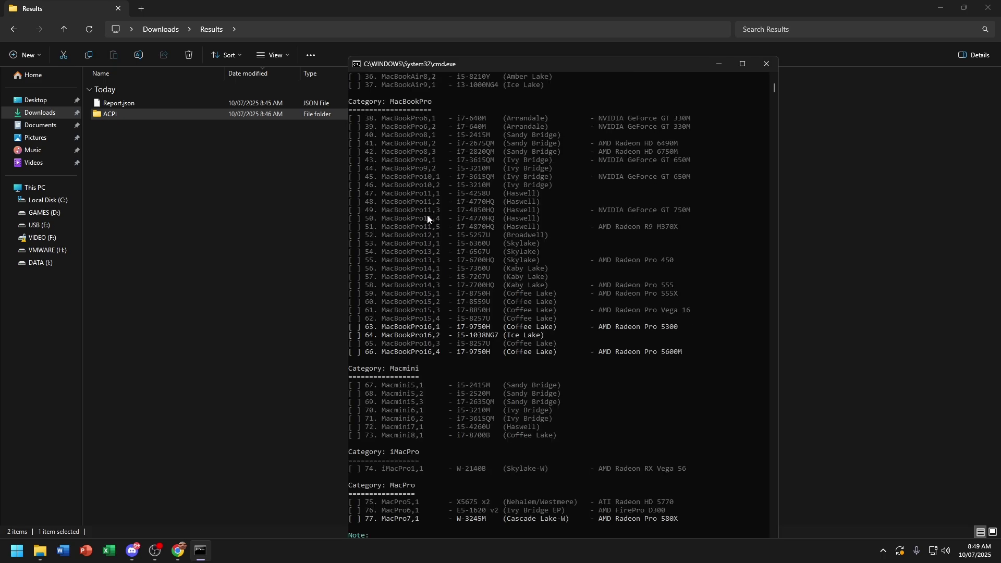
pyautogui.click(739, 63)
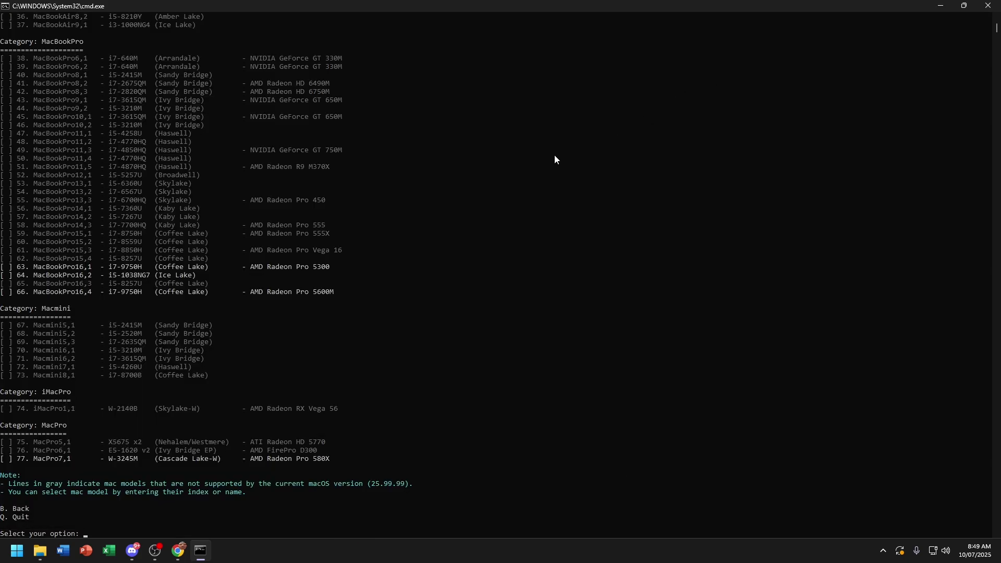
pyautogui.scroll(15, 555, 159)
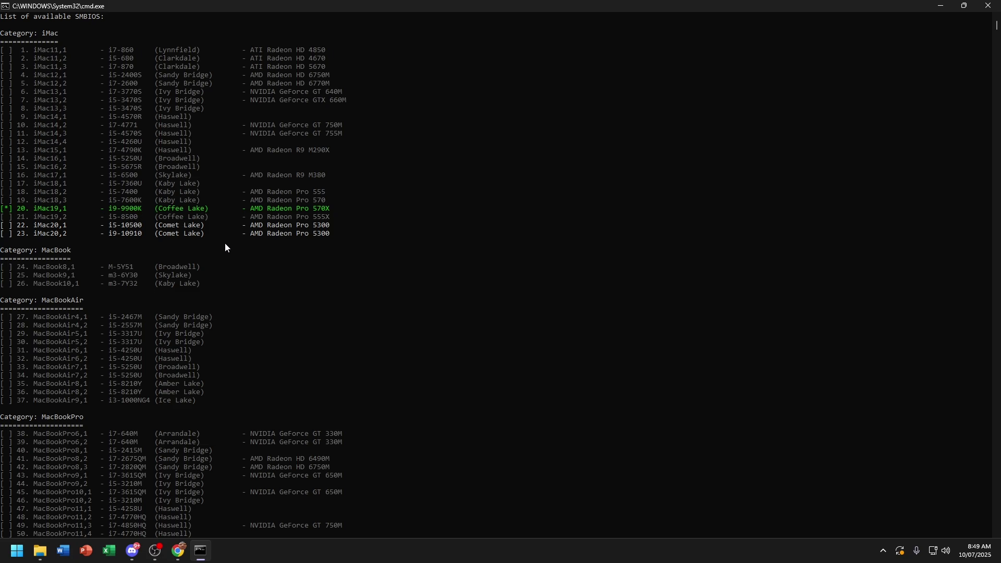
pyautogui.scroll(-5, 237, 242)
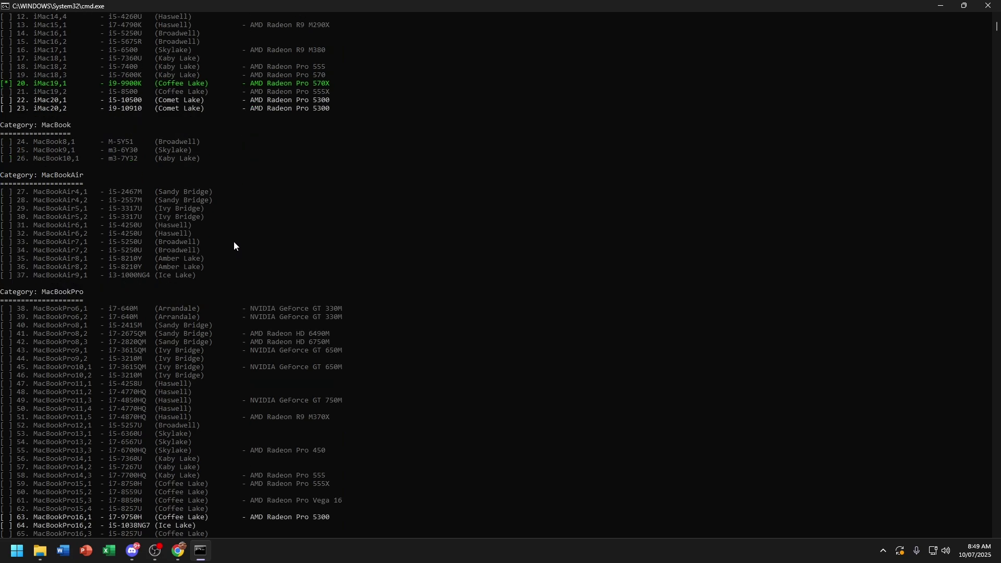
pyautogui.scroll(-5, 235, 244)
pyautogui.scroll(-5, 227, 246)
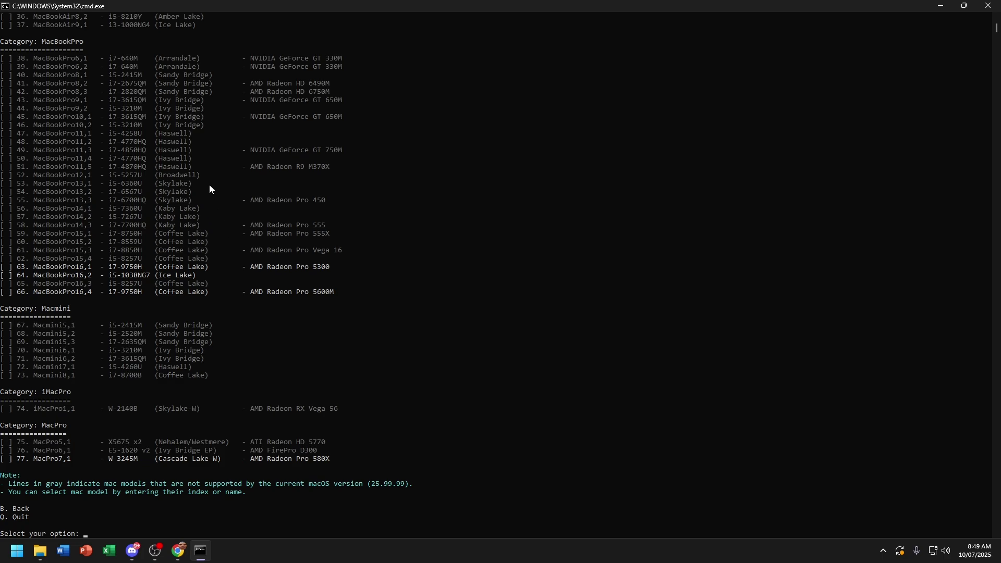
pyautogui.scroll(-4, 206, 192)
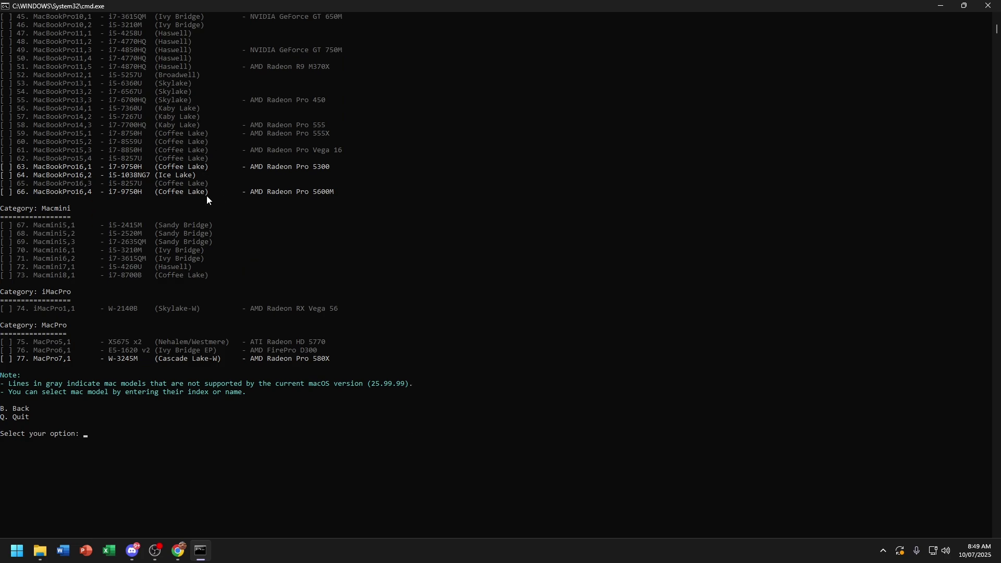
pyautogui.write('b')
pyautogui.press('Return')
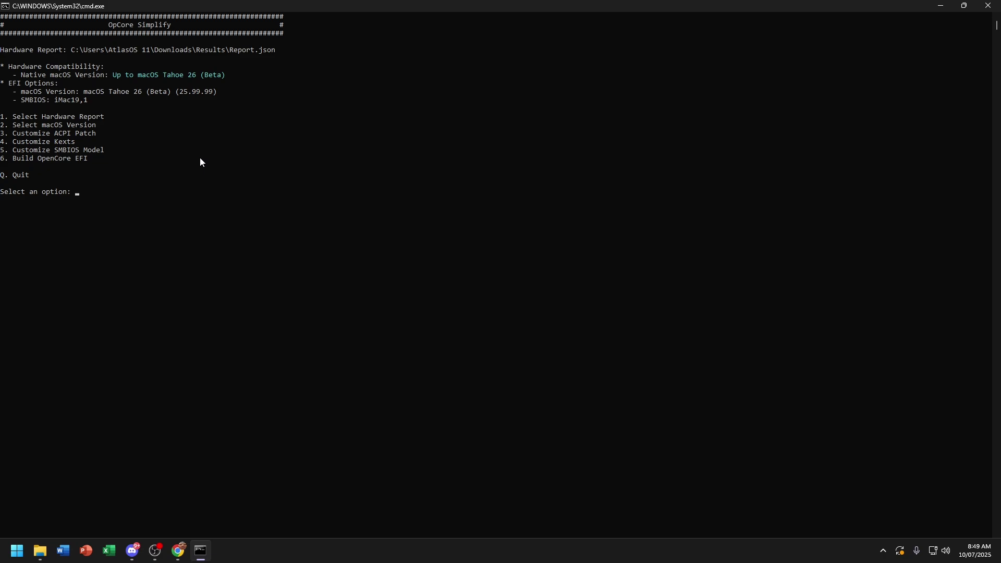
# Step: Build the OpenCore EFI with menu option 6, using audio codec layout 13
pyautogui.write('6')
pyautogui.press('Return')
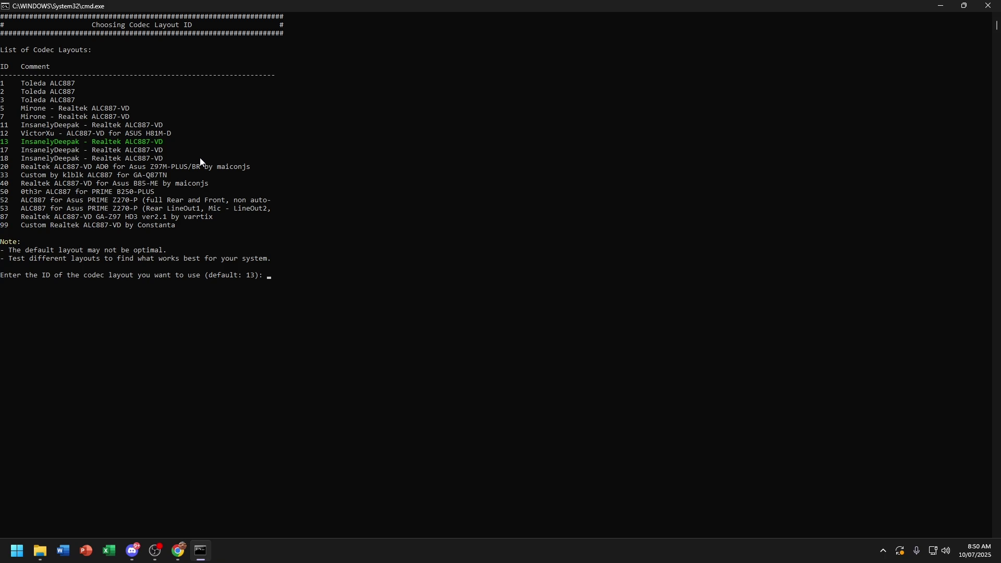
pyautogui.write('13')
pyautogui.press('Return')
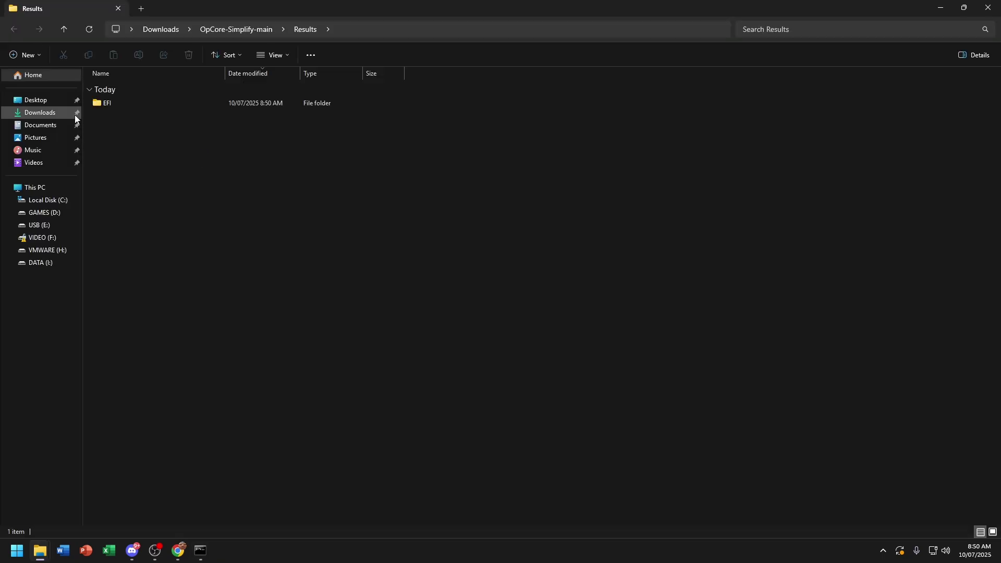
# Step: Extract com.apple.recovery.boot.zip in Downloads to its own folder, then open OpCore-Simplify-main\Results
pyautogui.click(30, 113)
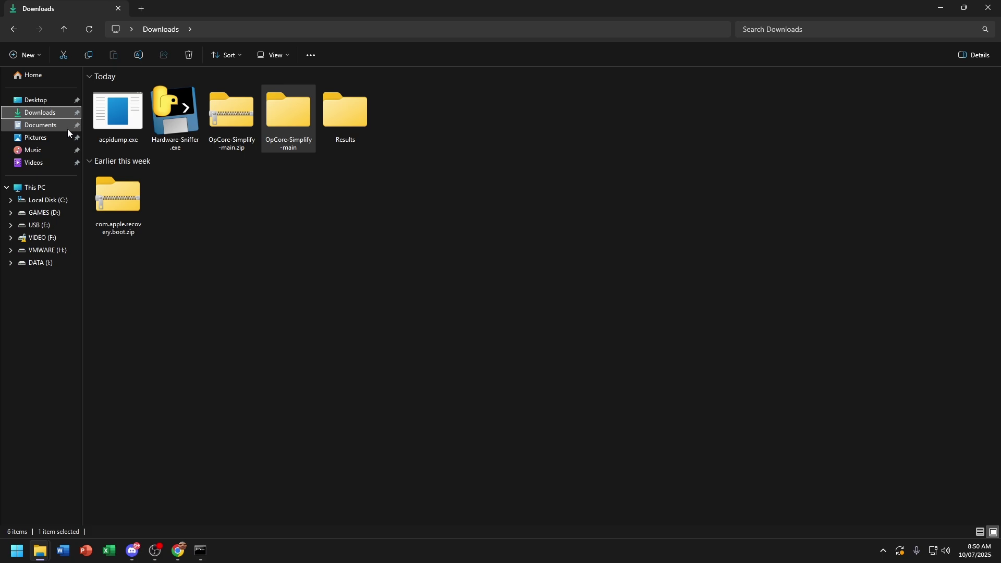
pyautogui.rightClick(134, 213)
pyautogui.moveTo(189, 290)
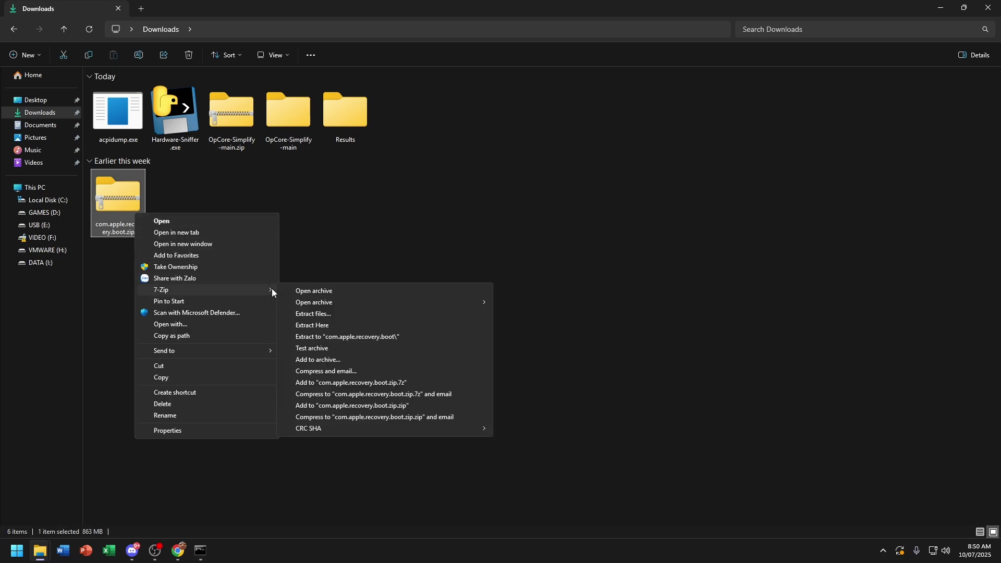
pyautogui.click(343, 337)
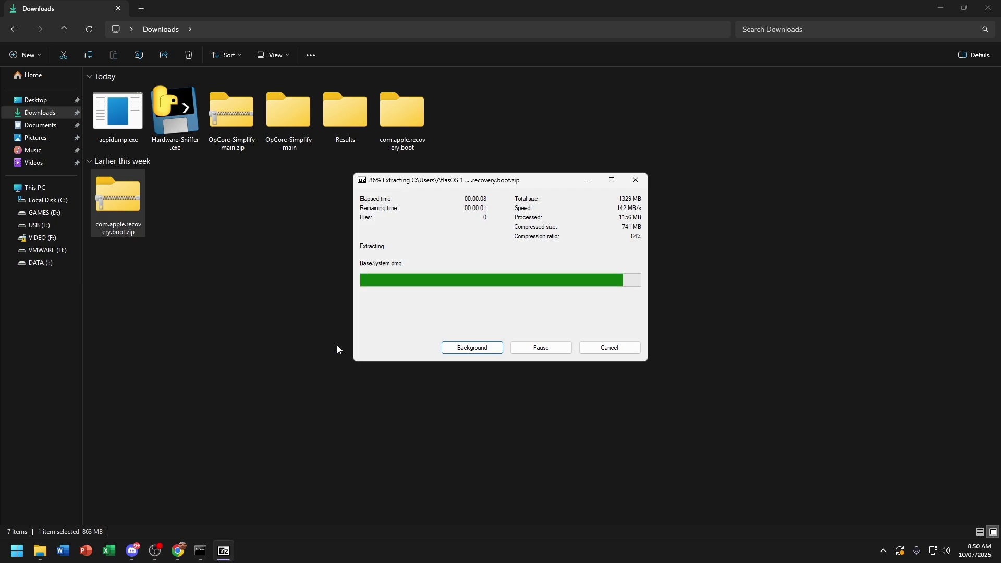
pyautogui.click(327, 358)
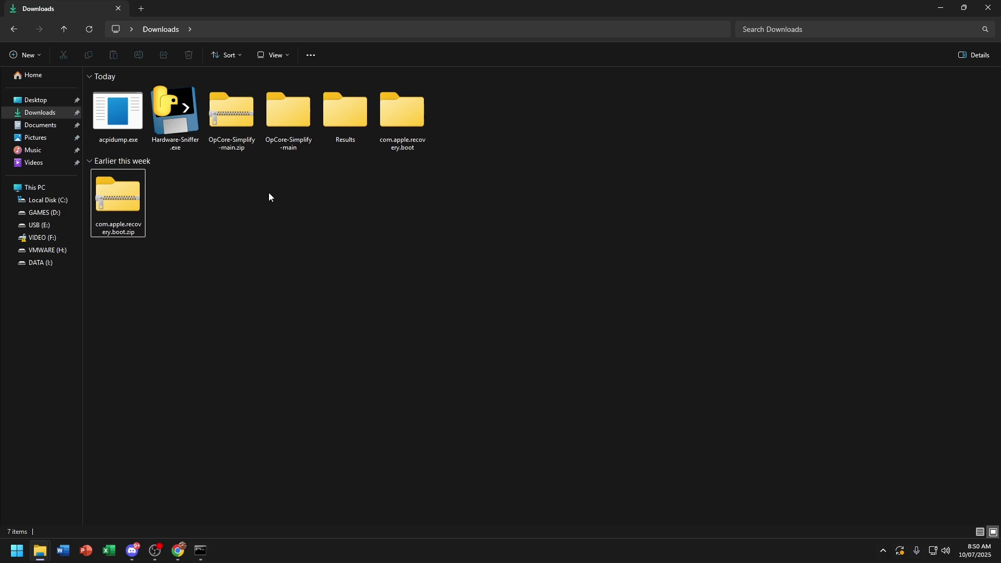
pyautogui.doubleClick(298, 124)
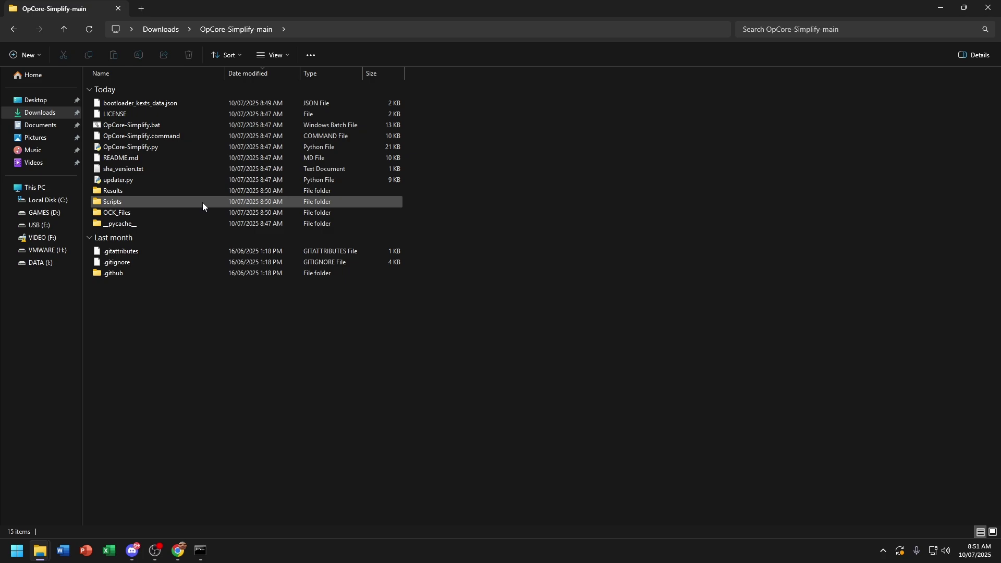
pyautogui.doubleClick(201, 193)
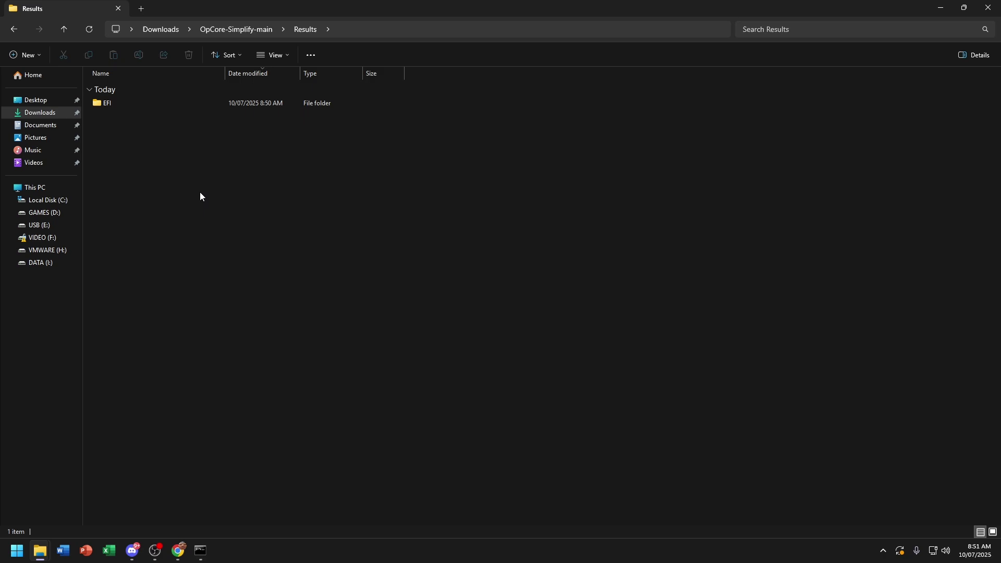
# Step: Copy the built EFI folder from Results to the root of the USB (E:) drive
pyautogui.rightClick(141, 100)
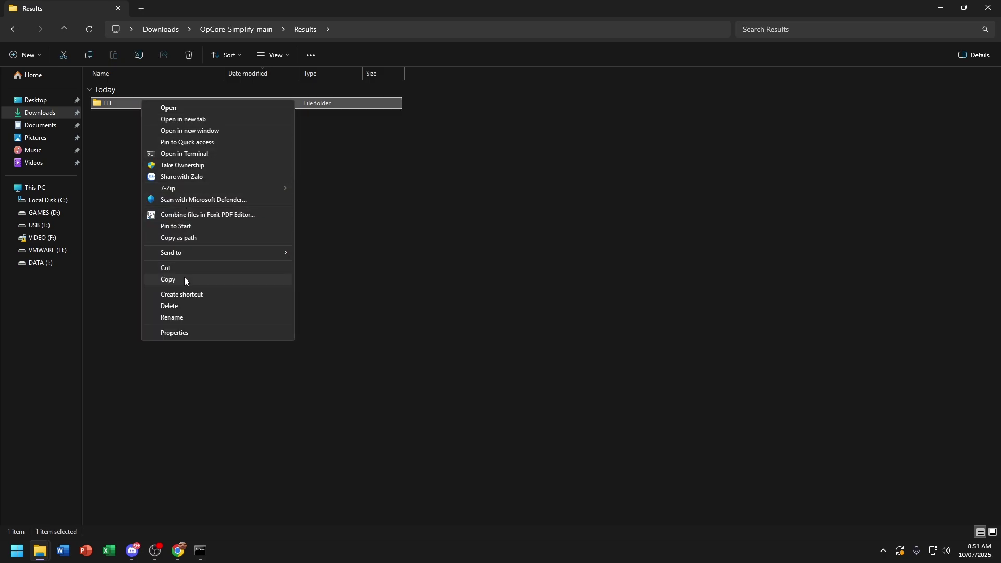
pyautogui.click(184, 280)
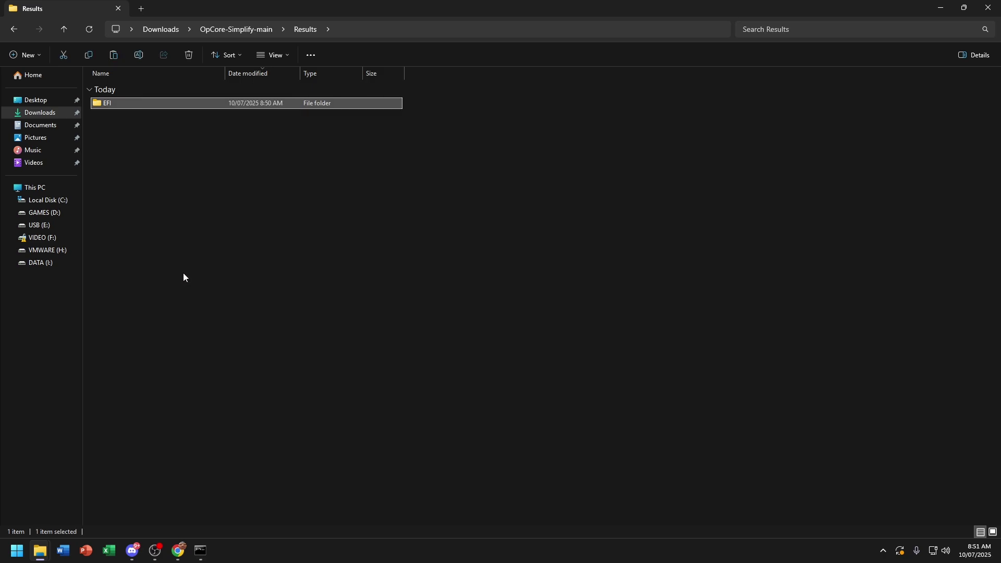
pyautogui.click(141, 9)
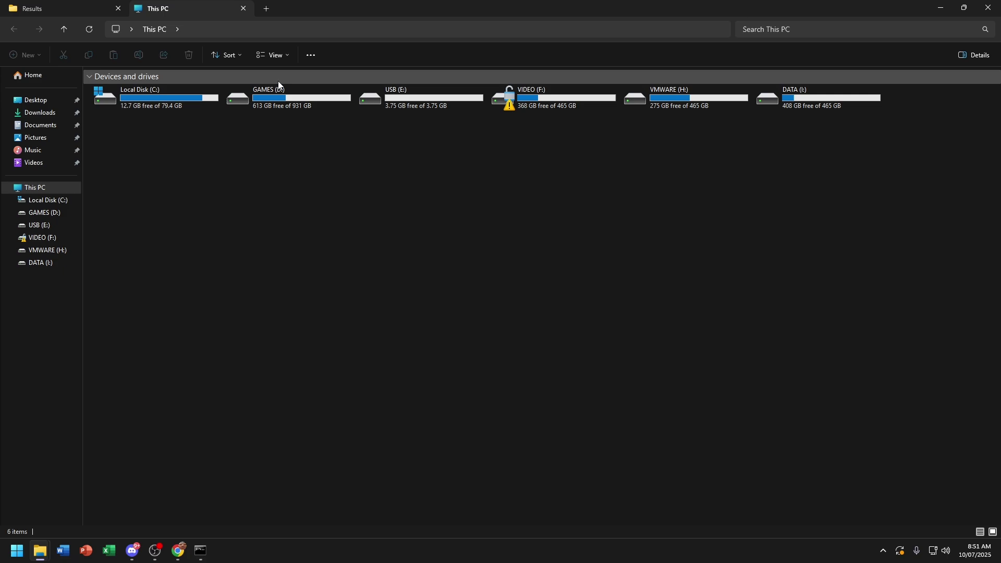
pyautogui.doubleClick(455, 100)
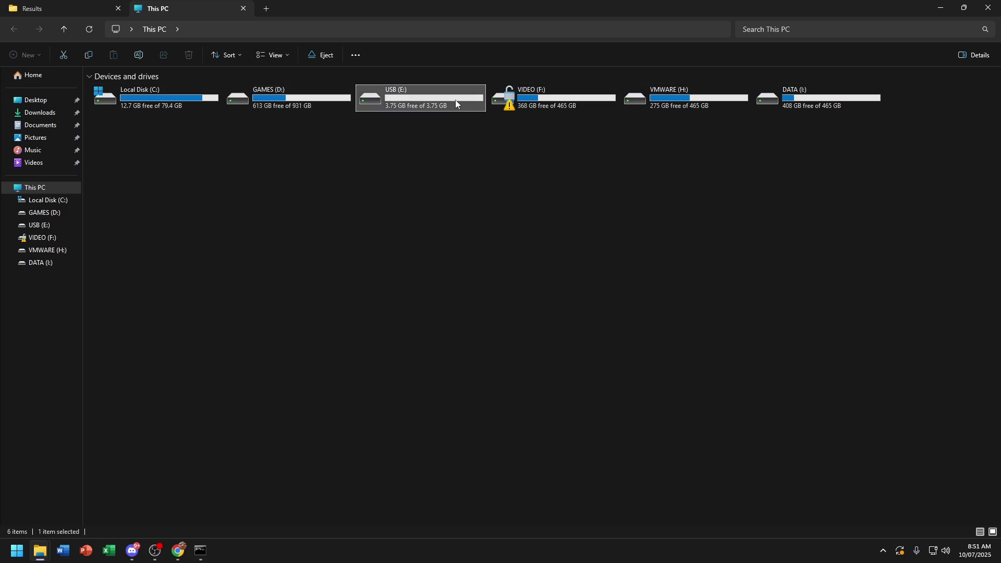
pyautogui.rightClick(337, 144)
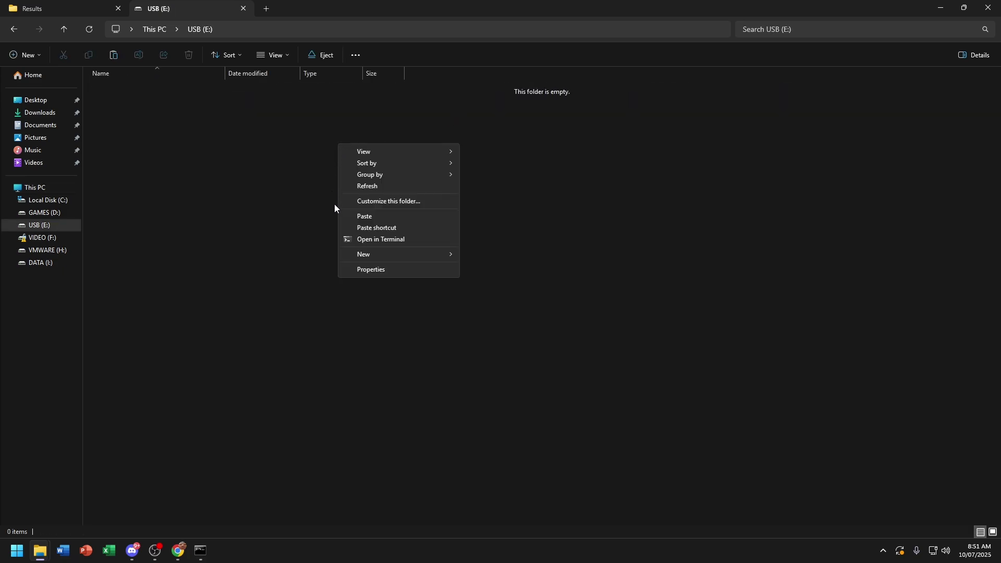
pyautogui.click(373, 215)
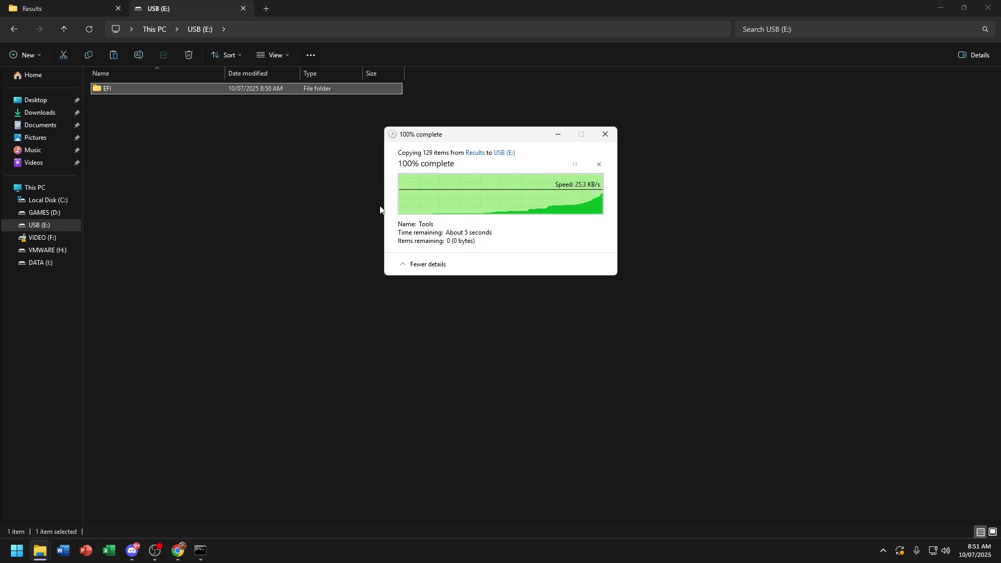
# Step: Copy the com.apple.recovery.boot folder from Downloads onto the USB (E:) drive
pyautogui.click(96, 14)
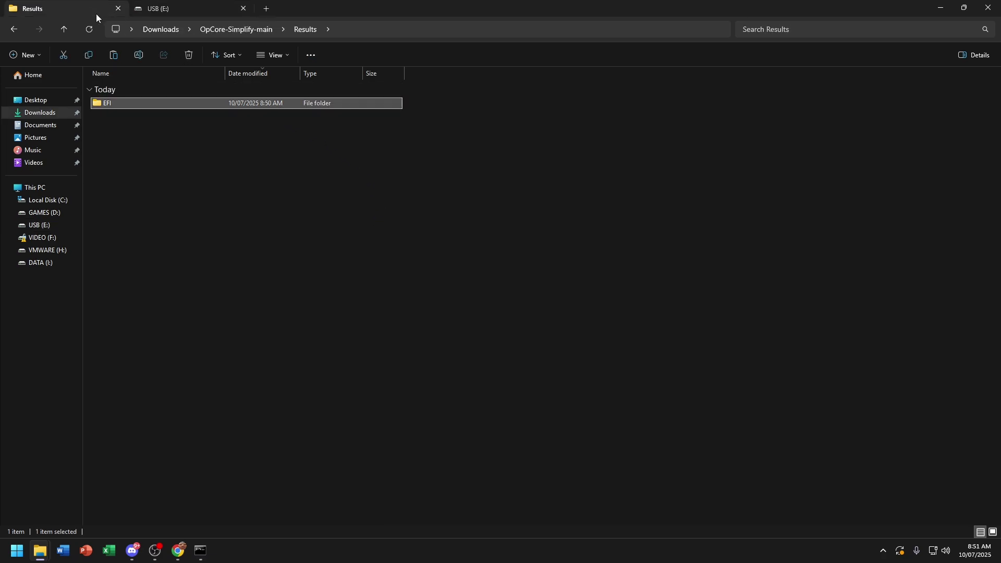
pyautogui.click(50, 114)
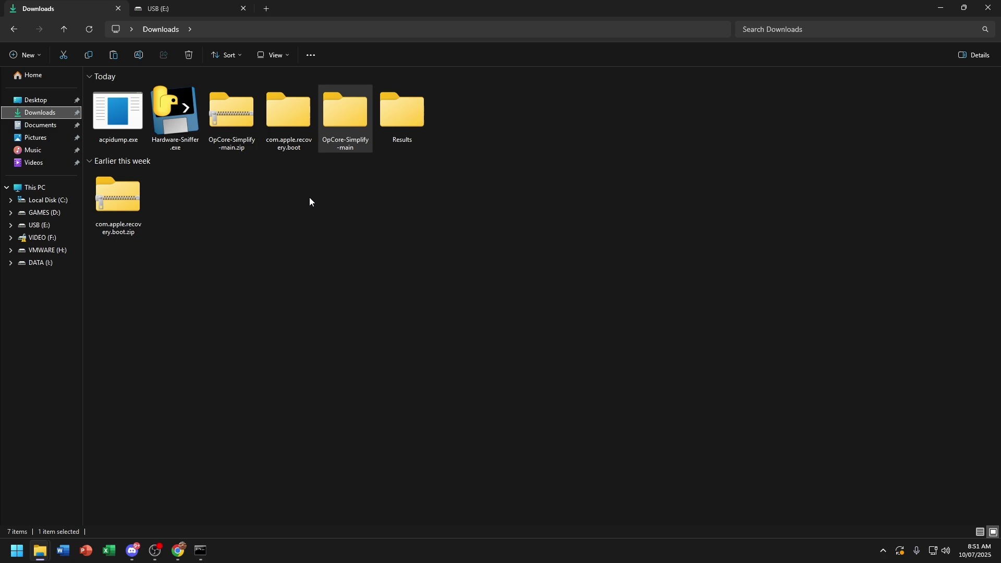
pyautogui.click(307, 142)
pyautogui.rightClick(307, 142)
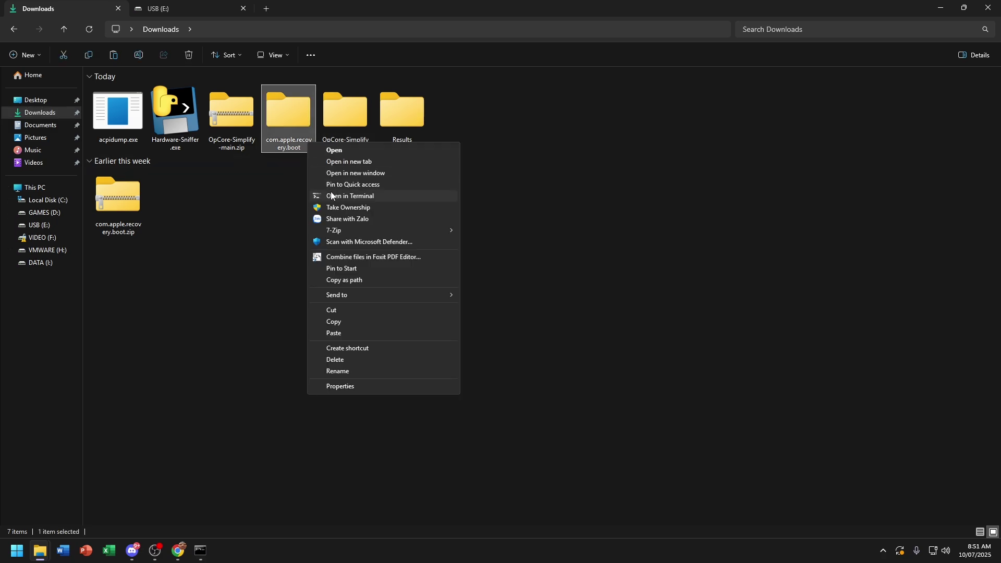
pyautogui.click(348, 324)
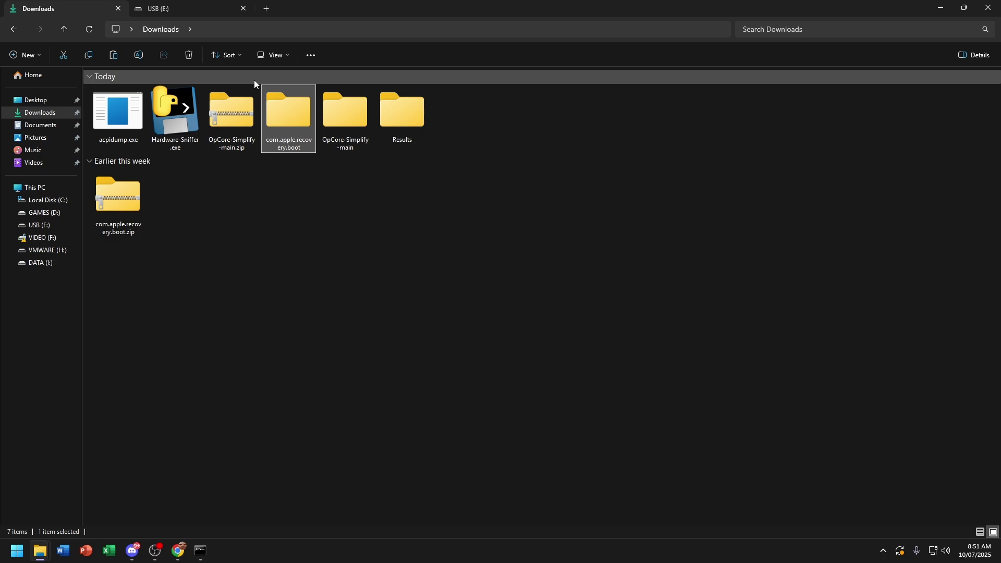
pyautogui.click(202, 14)
pyautogui.rightClick(186, 114)
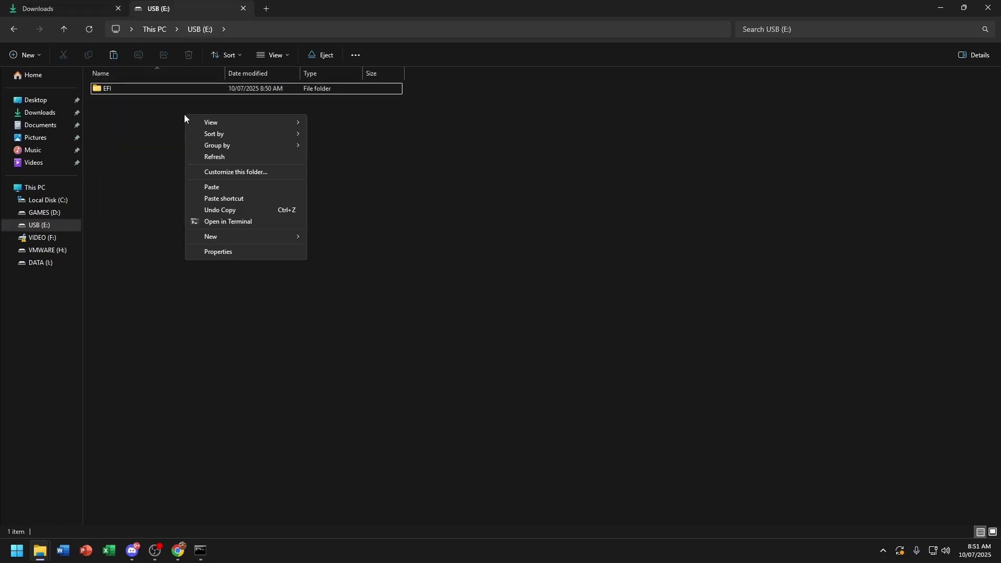
pyautogui.click(218, 187)
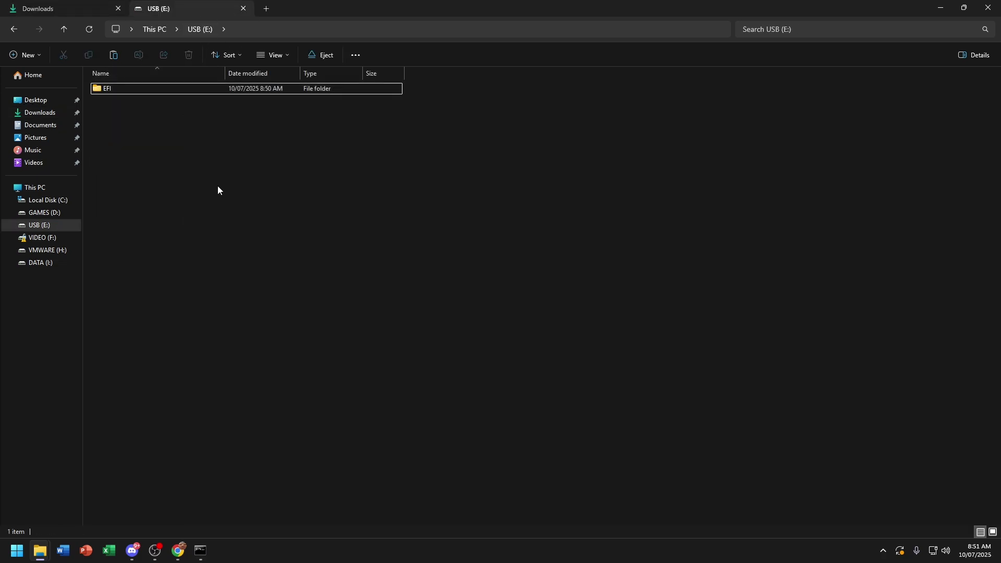
# Step: Dismiss the EFI build results back to the main menu and close OpCore Simplify
pyautogui.click(200, 550)
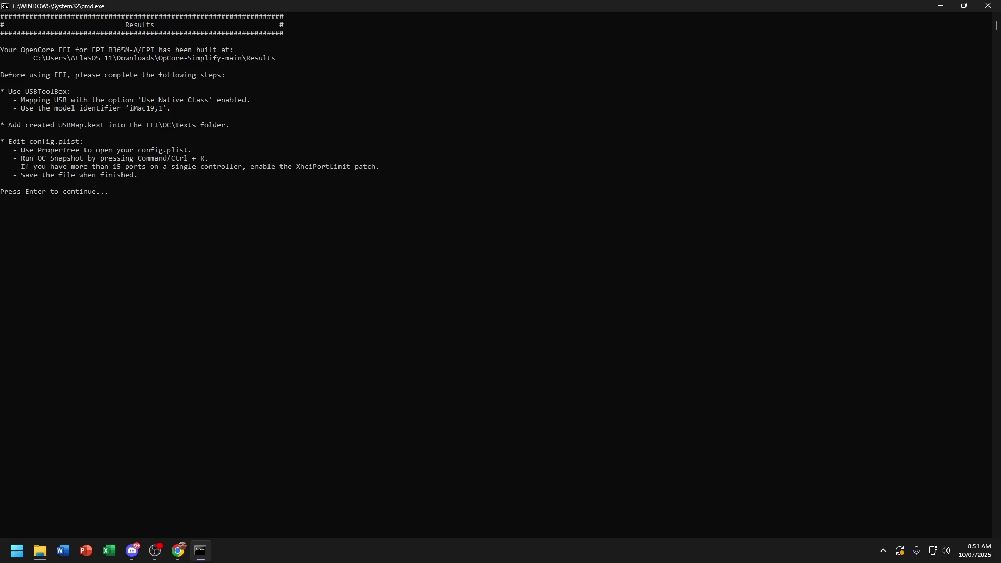
pyautogui.press('Return')
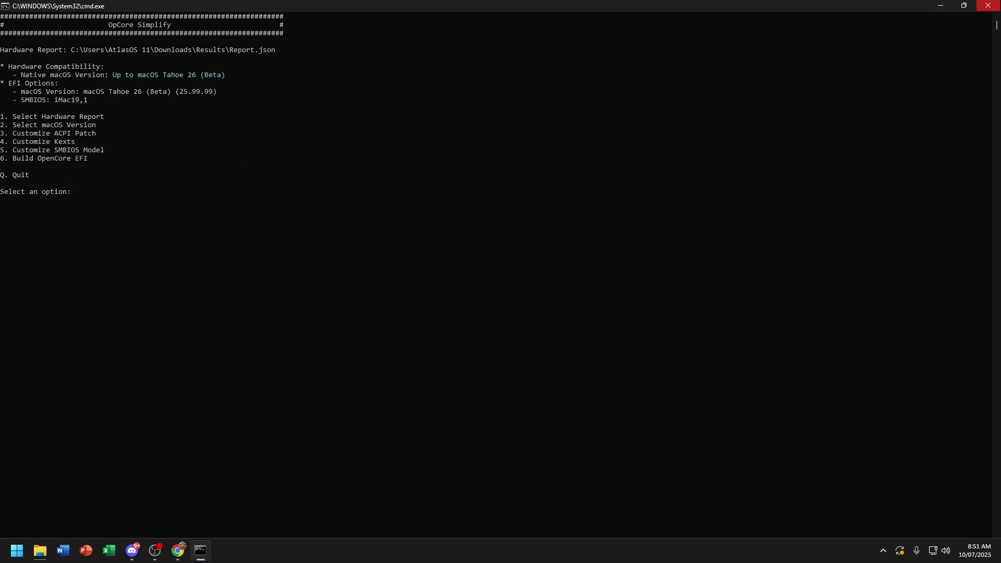
pyautogui.click(988, 5)
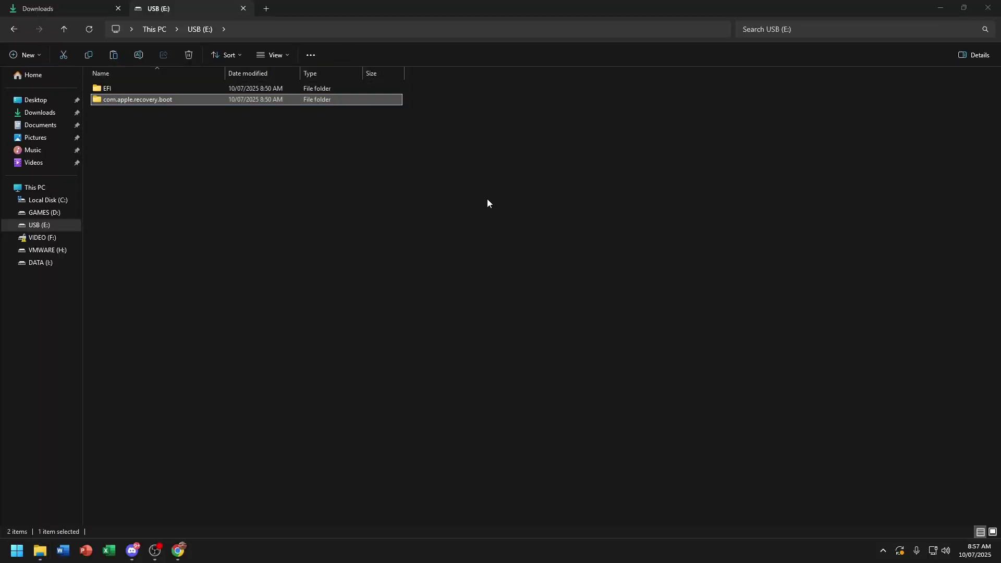
# Step: Restart the PC from the Start menu, confirming Restart anyway despite open apps
pyautogui.click(543, 210)
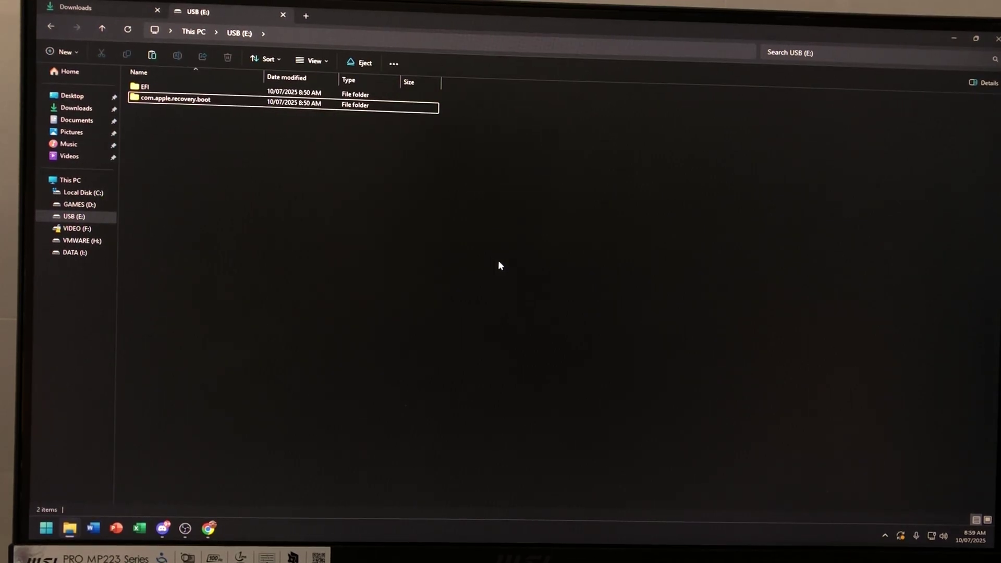
pyautogui.click(47, 528)
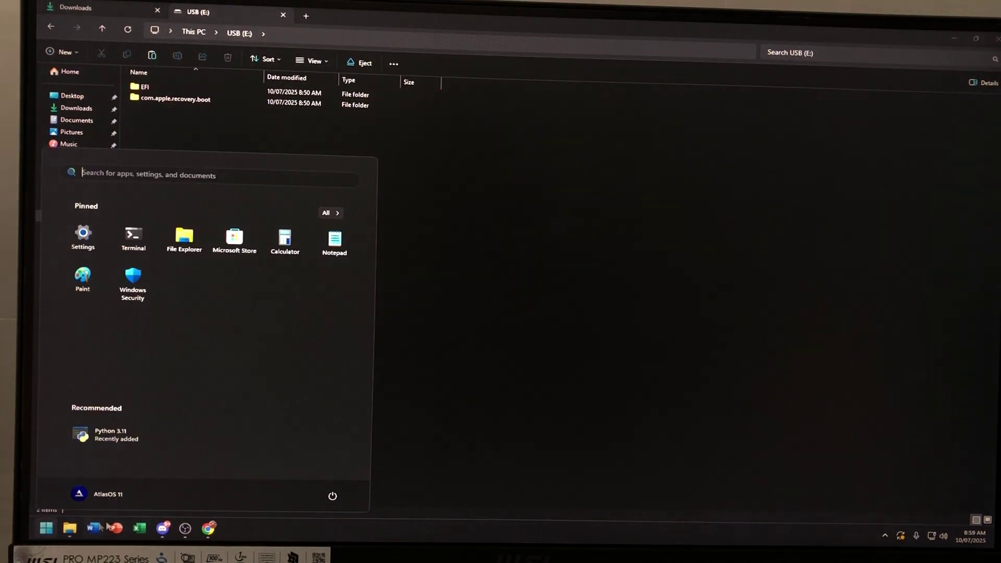
pyautogui.click(332, 496)
pyautogui.click(336, 475)
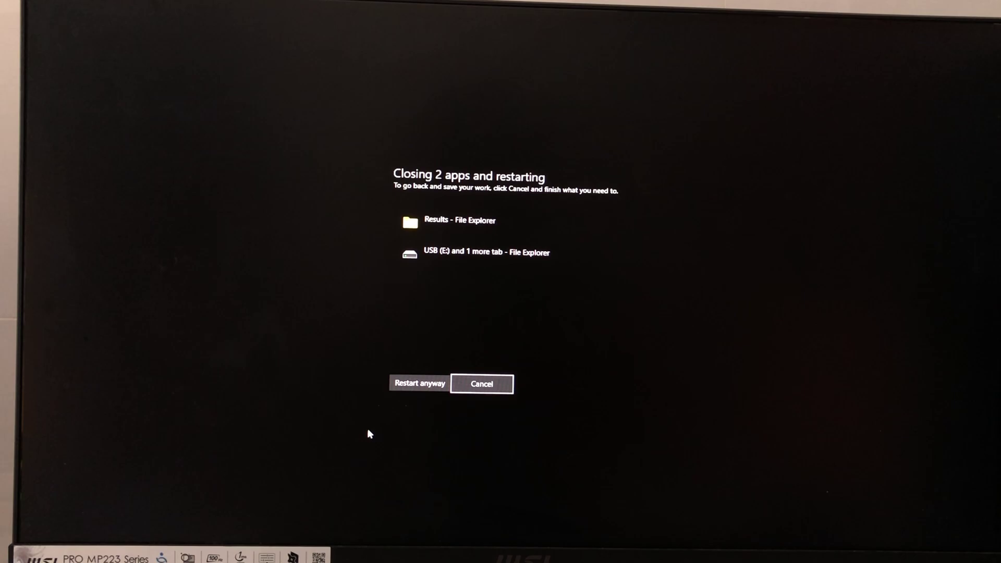
pyautogui.click(431, 383)
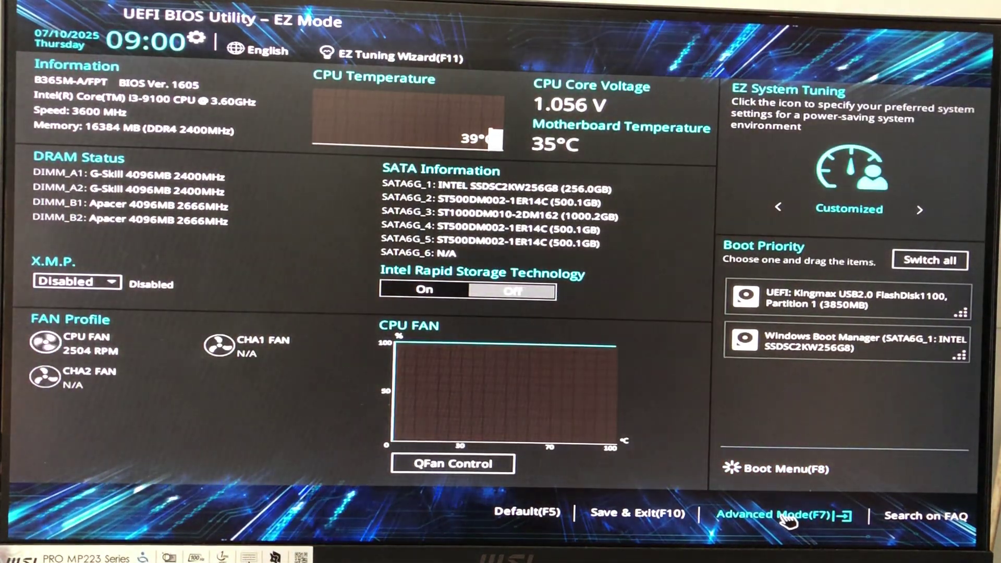
# Step: Switch the BIOS to Advanced Mode and leave Fast Boot set to Disabled
pyautogui.click(797, 516)
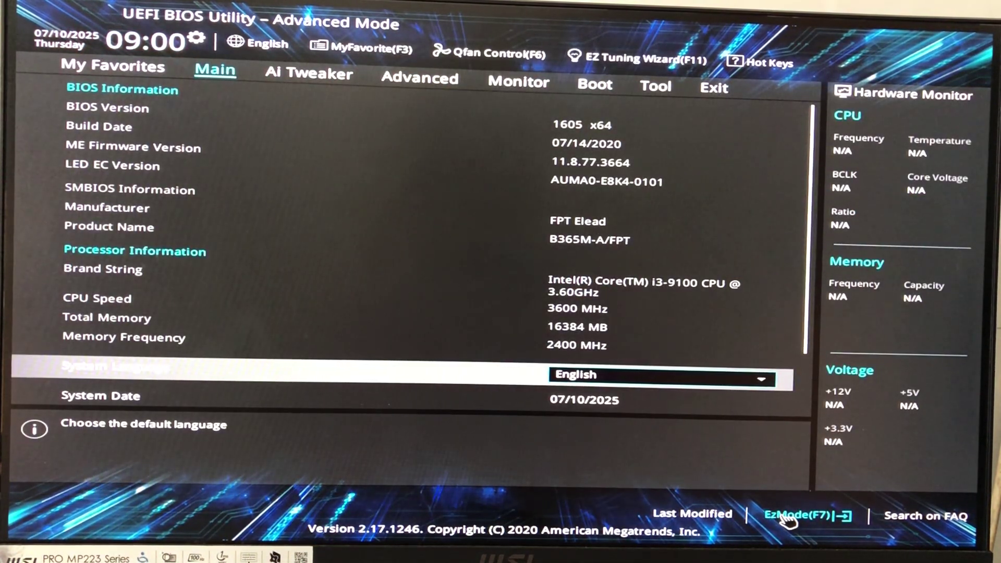
pyautogui.press('Right')
pyautogui.press('Right')
pyautogui.press('Right')
pyautogui.press('Right')
pyautogui.press('Down')
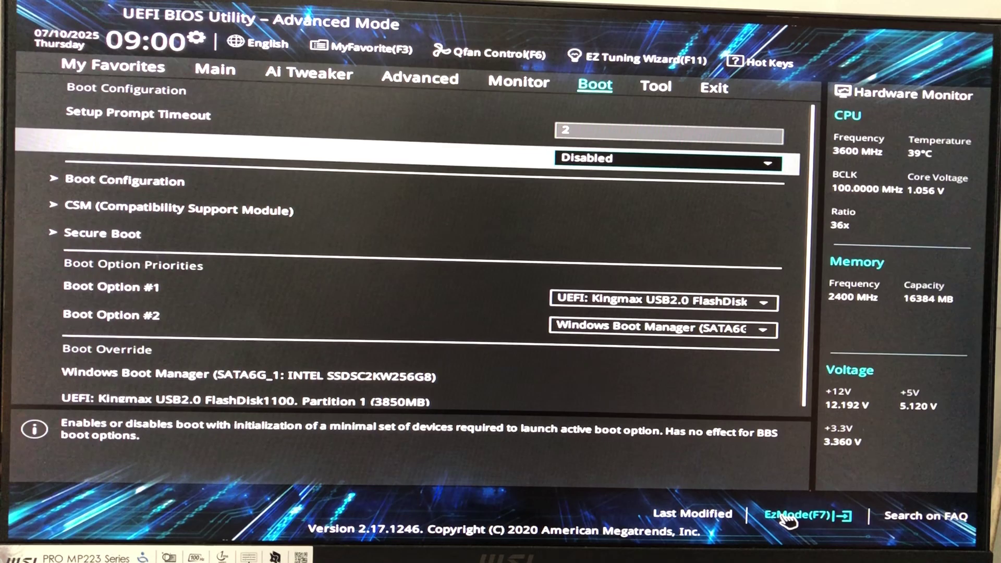
pyautogui.click(608, 160)
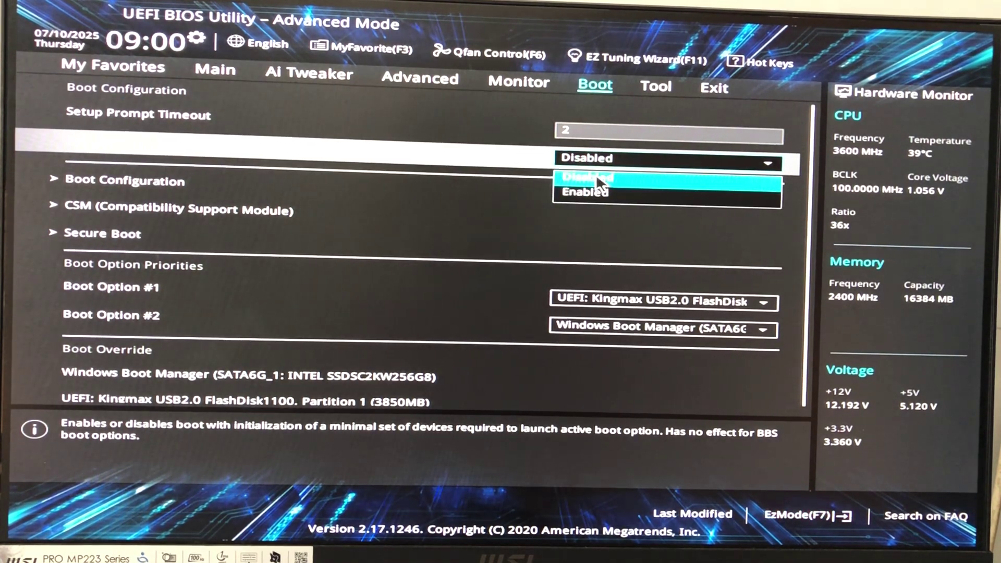
pyautogui.click(596, 175)
# Step: Check the Secure Boot key management settings, then save and reset with F10
pyautogui.click(485, 245)
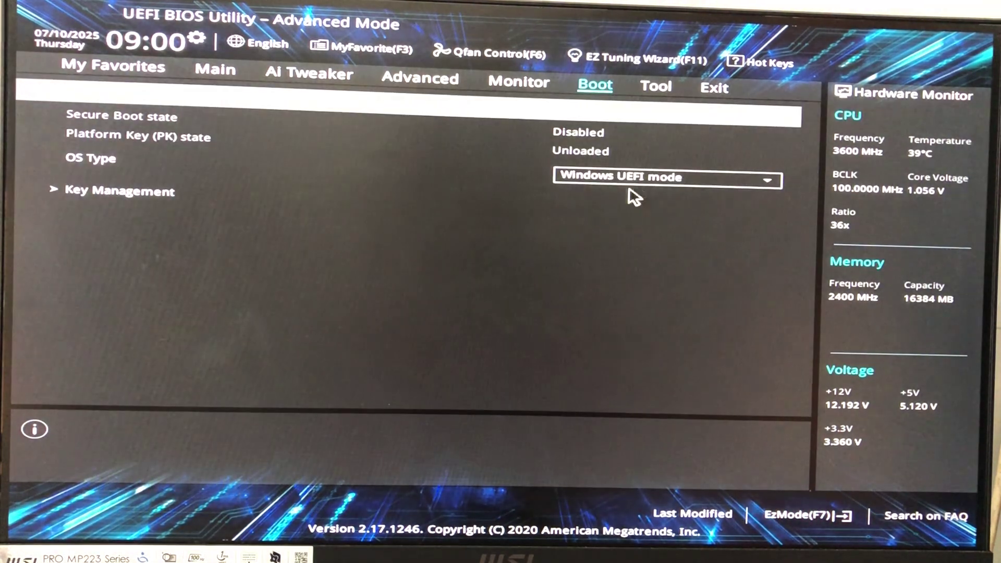
pyautogui.click(489, 201)
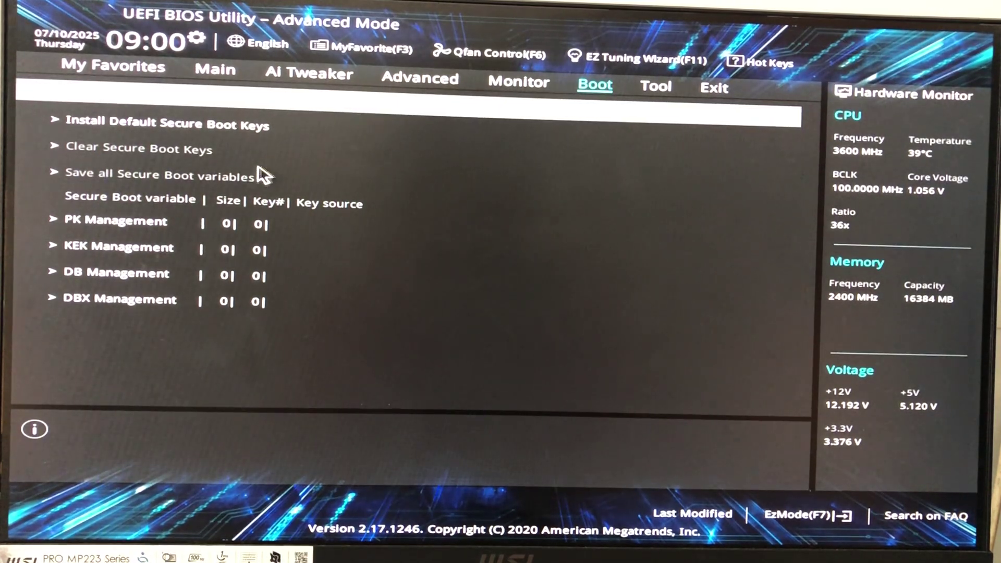
pyautogui.press('Escape')
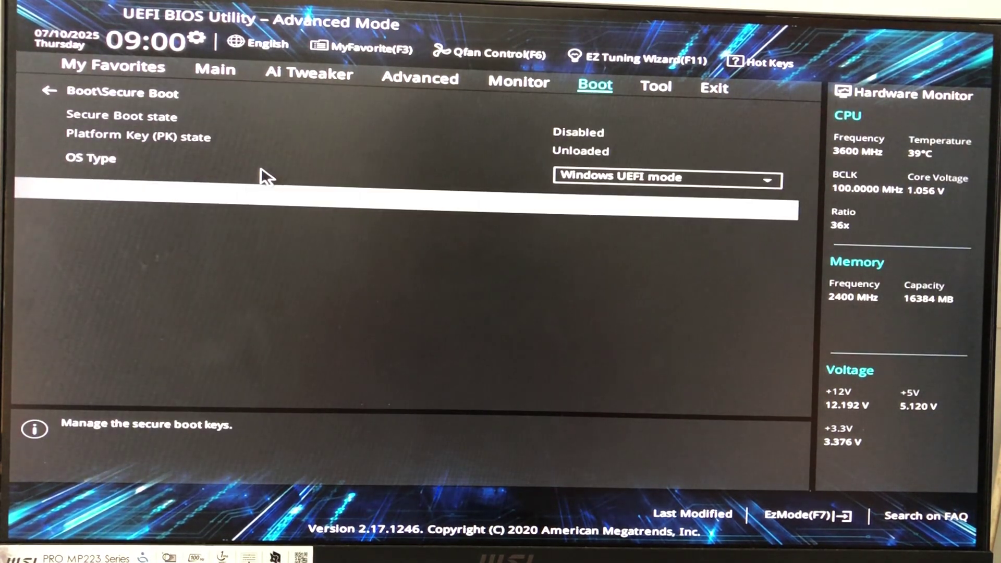
pyautogui.press('F10')
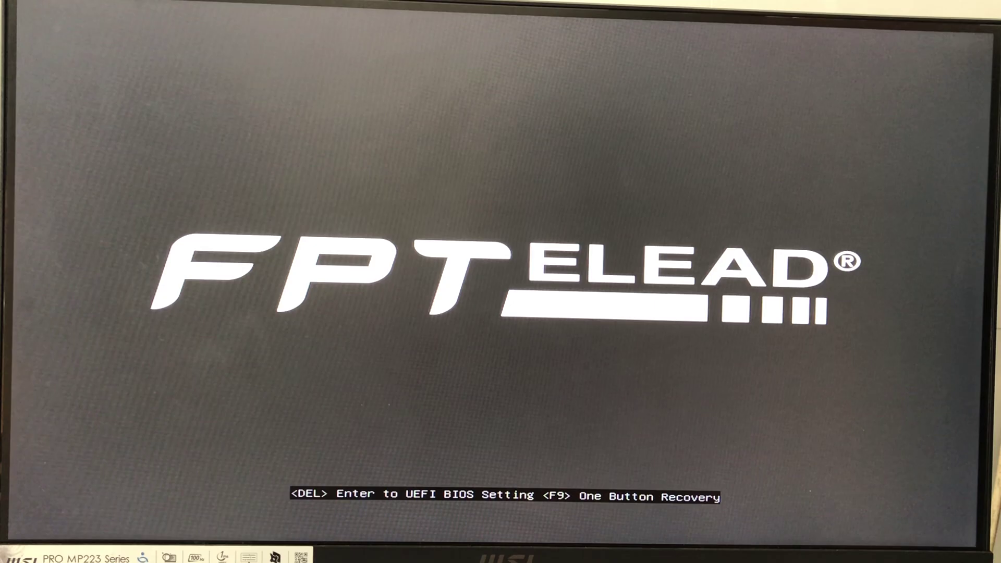
# Step: Open the boot device menu with F11 and move to the Kingmax USB2.0 FlashDisk
pyautogui.press('F11')
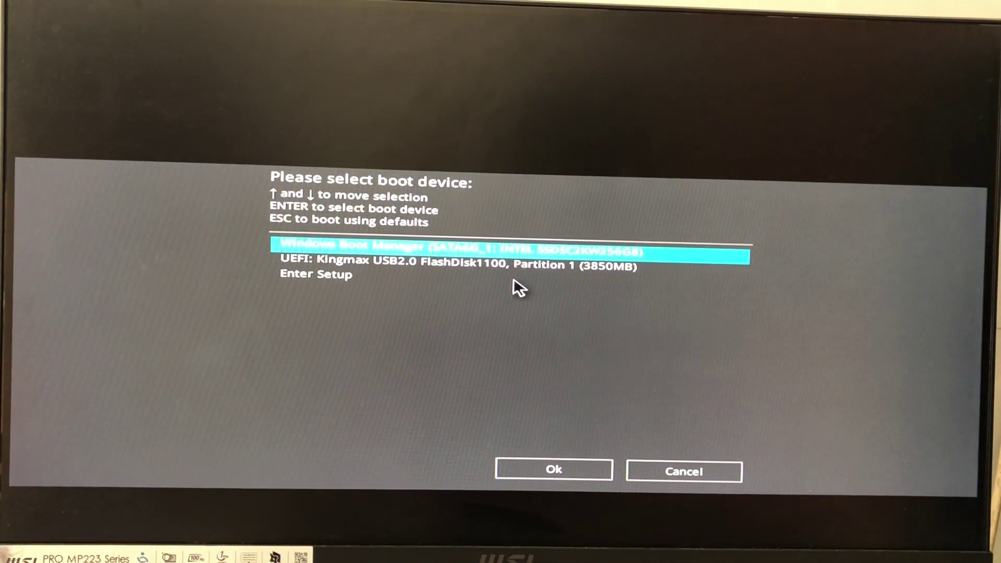
pyautogui.press('Down')
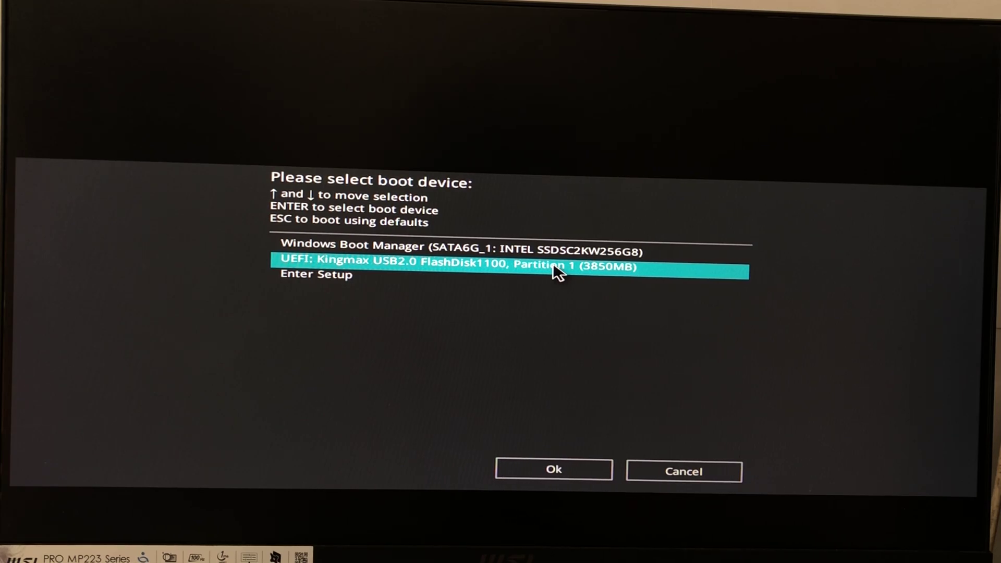
# Step: Boot from the USB flash drive and pick its macOS Tahoe recovery (dmg) entry in OpenCore
pyautogui.press('Return')
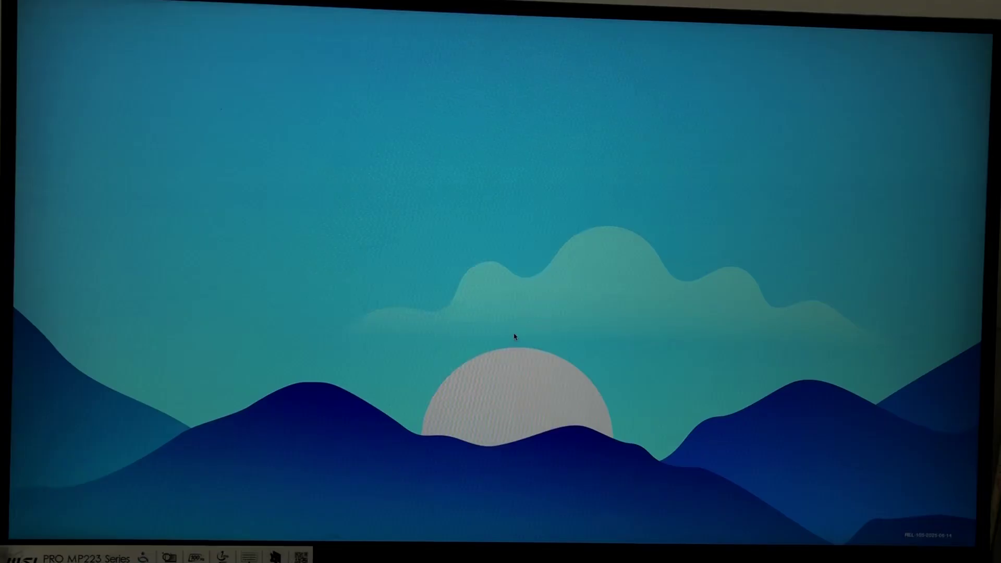
pyautogui.press('Left')
pyautogui.press('Left')
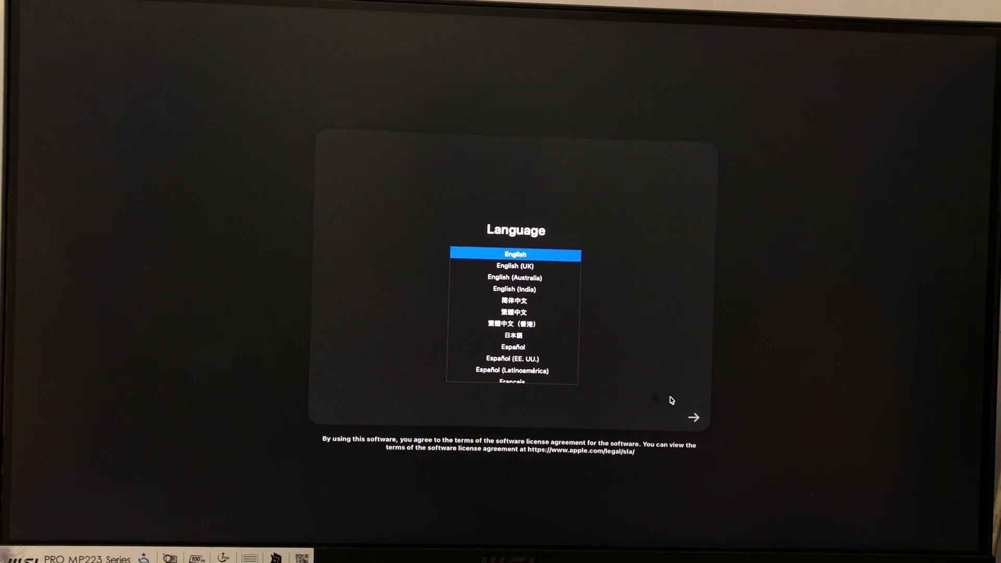
# Step: Accept English as the language, then choose Disk Utility and continue into it
pyautogui.press('Return')
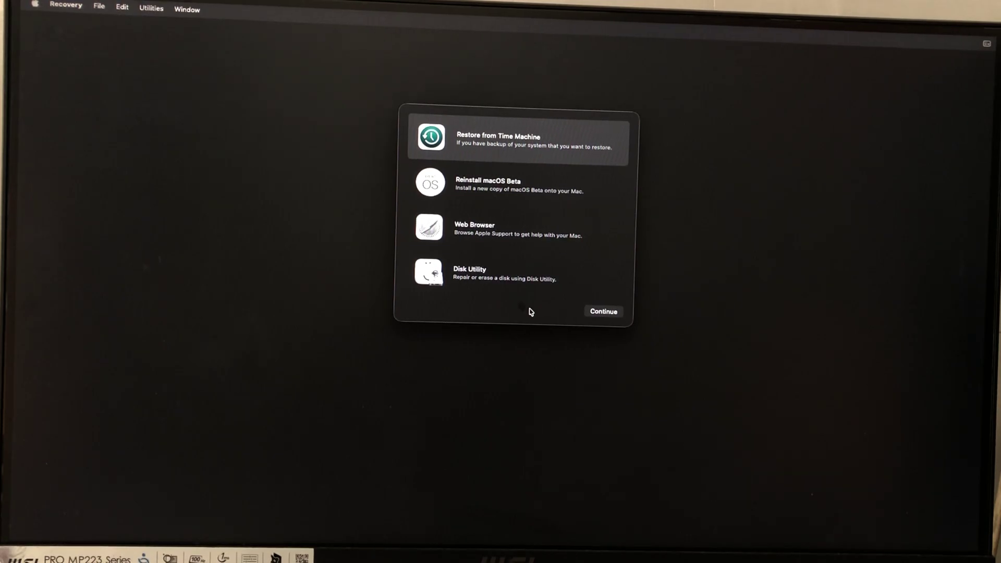
pyautogui.click(501, 284)
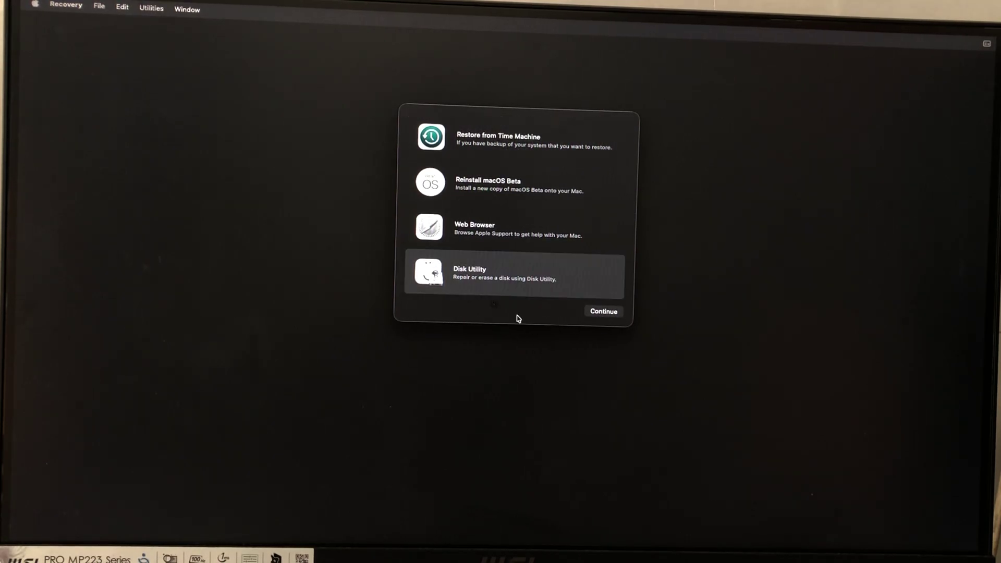
pyautogui.click(603, 311)
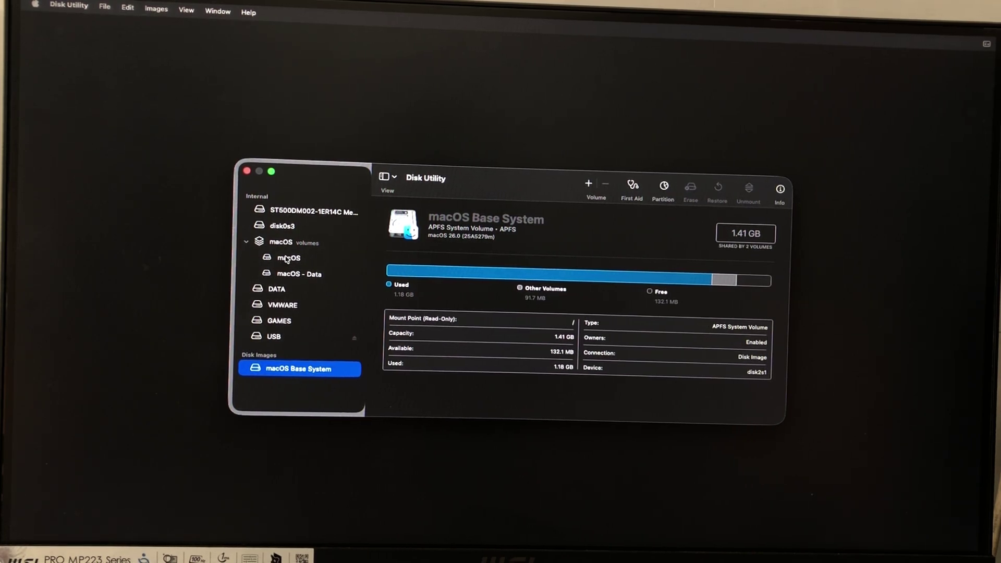
# Step: Erase the 169.93 GB macOS volume group as APFS named macOS, then dismiss the completion message
pyautogui.click(308, 243)
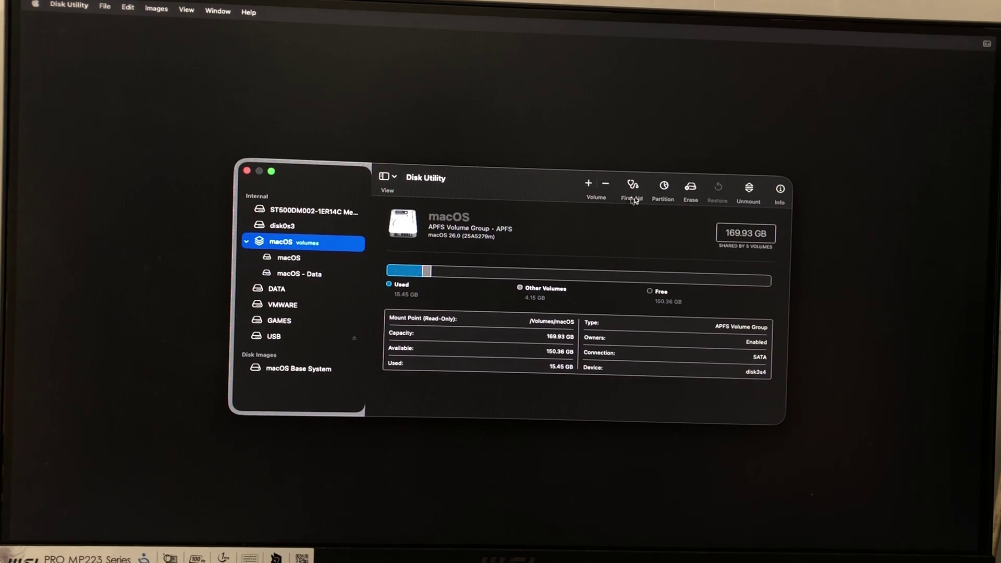
pyautogui.click(690, 192)
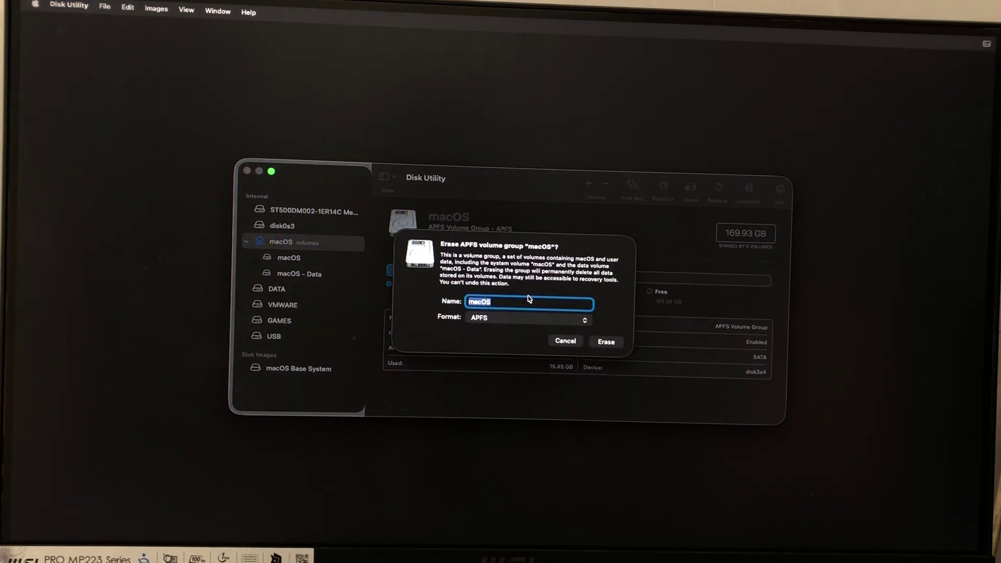
pyautogui.click(604, 341)
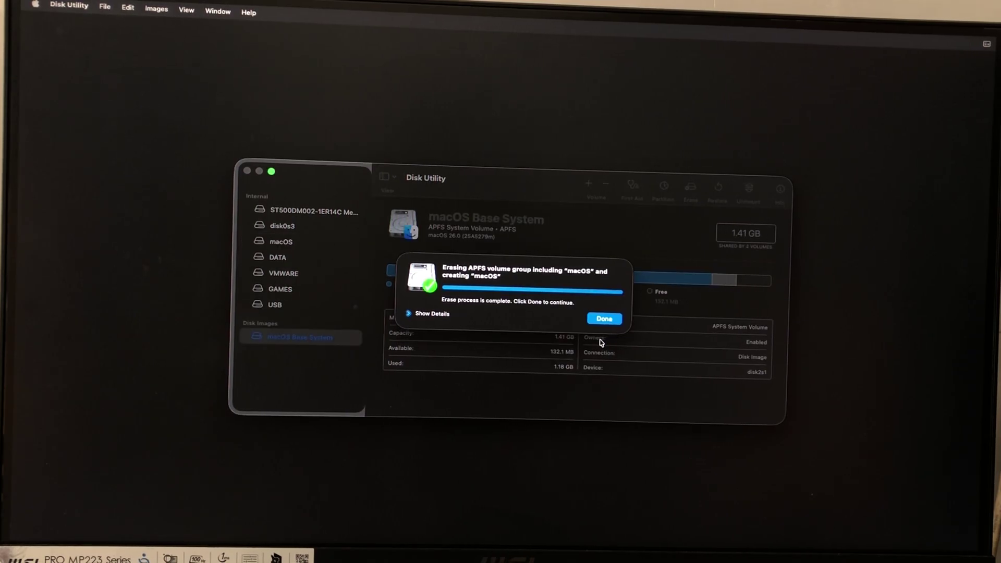
pyautogui.click(605, 319)
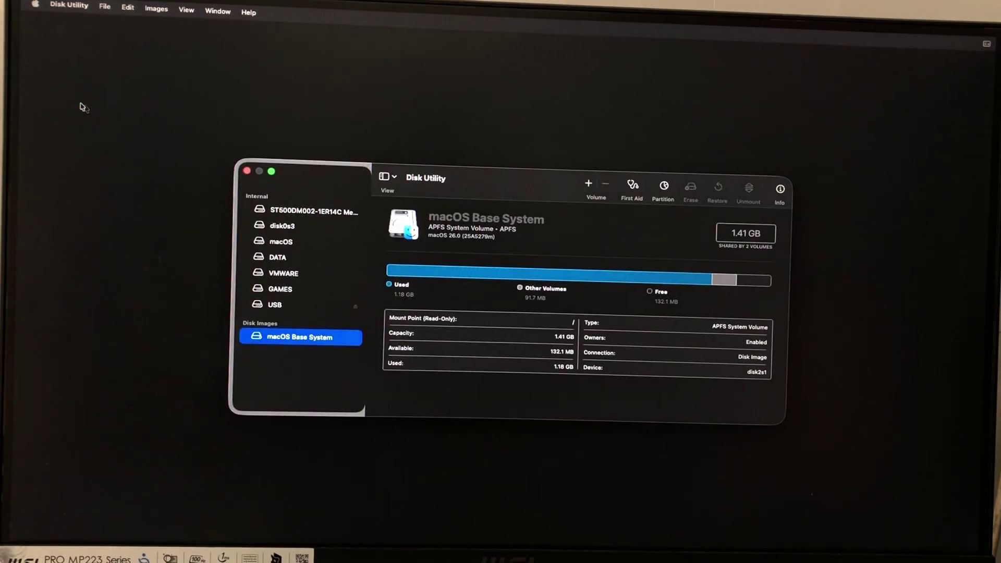
# Step: Close Disk Utility to get back to the Recovery options, including Reinstall macOS Beta
pyautogui.click(247, 172)
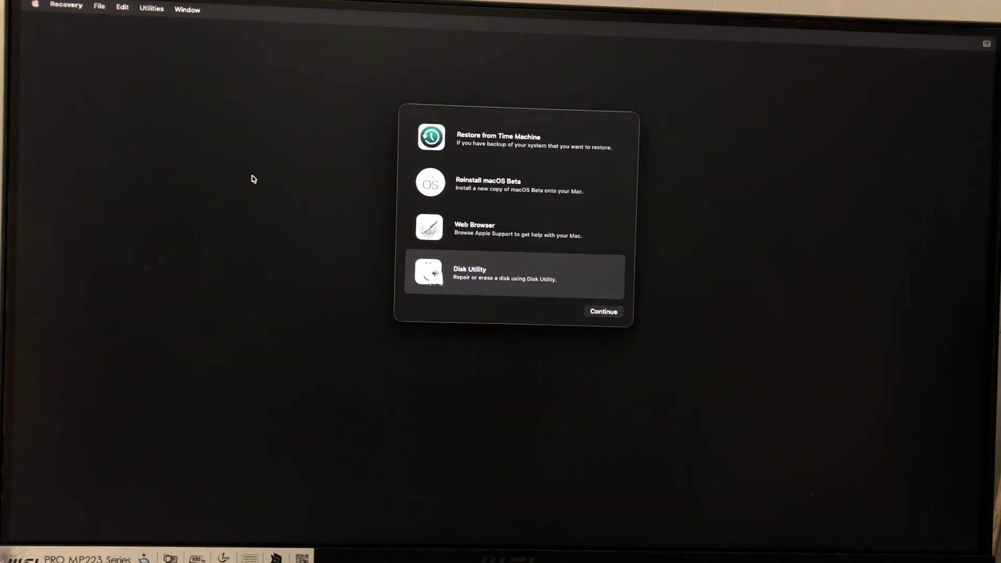